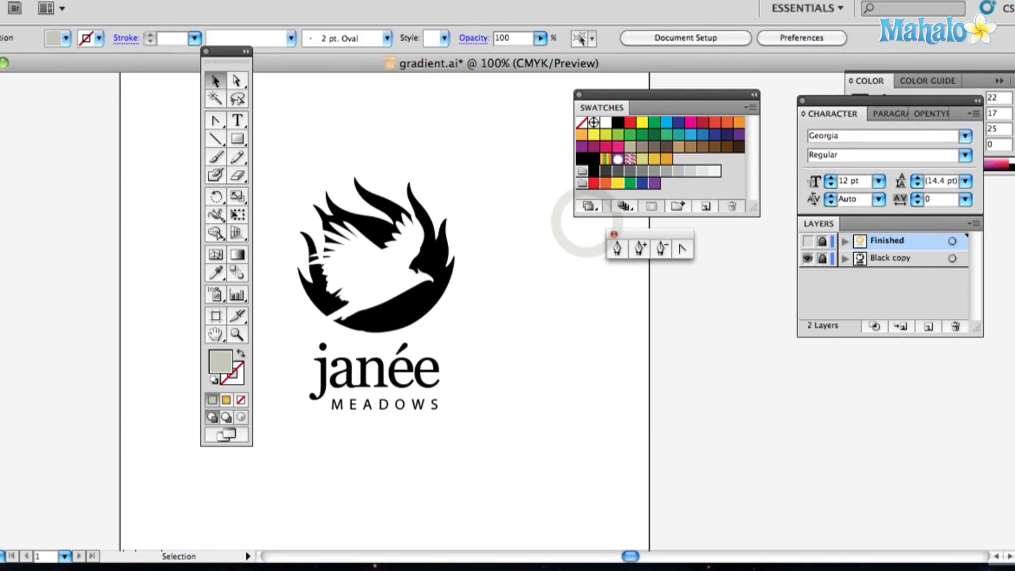
- Fill the flame shape around the bird with the plain orange swatch
left_click_drag(391, 300, 403, 270)
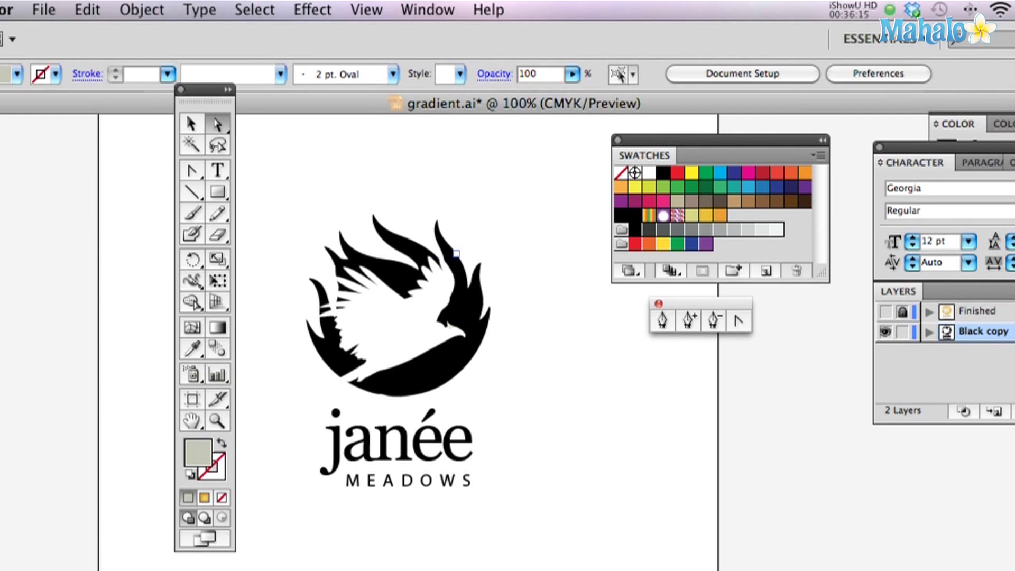
scroll(457, 302, "up", 1)
scroll(456, 303, "left", 1)
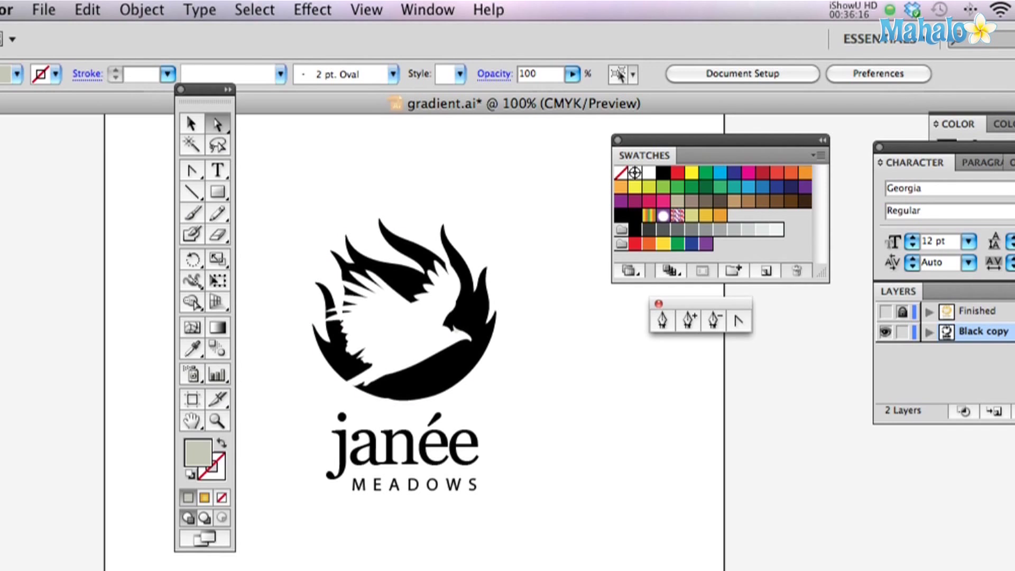
left_click(470, 315)
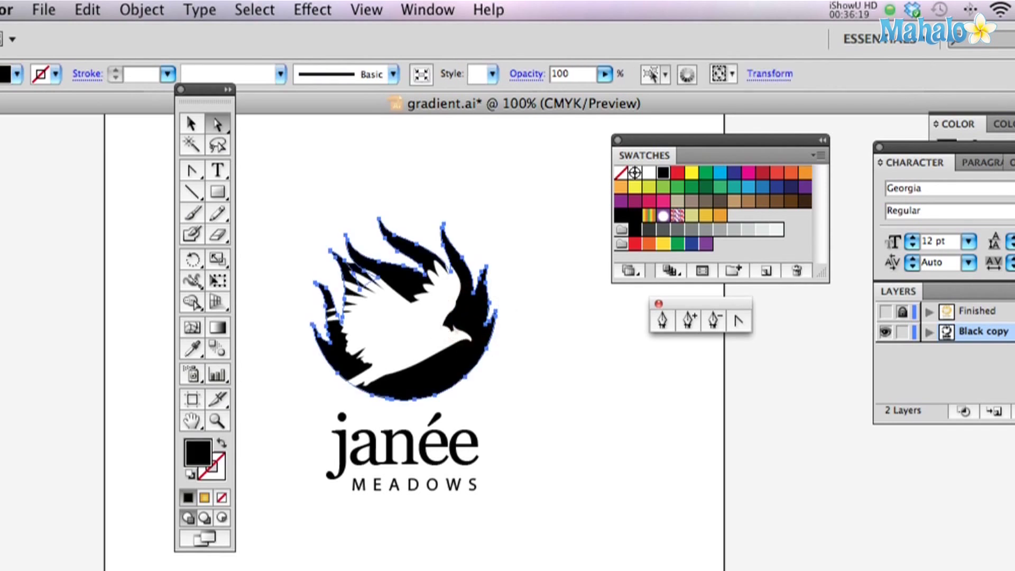
left_click(804, 172)
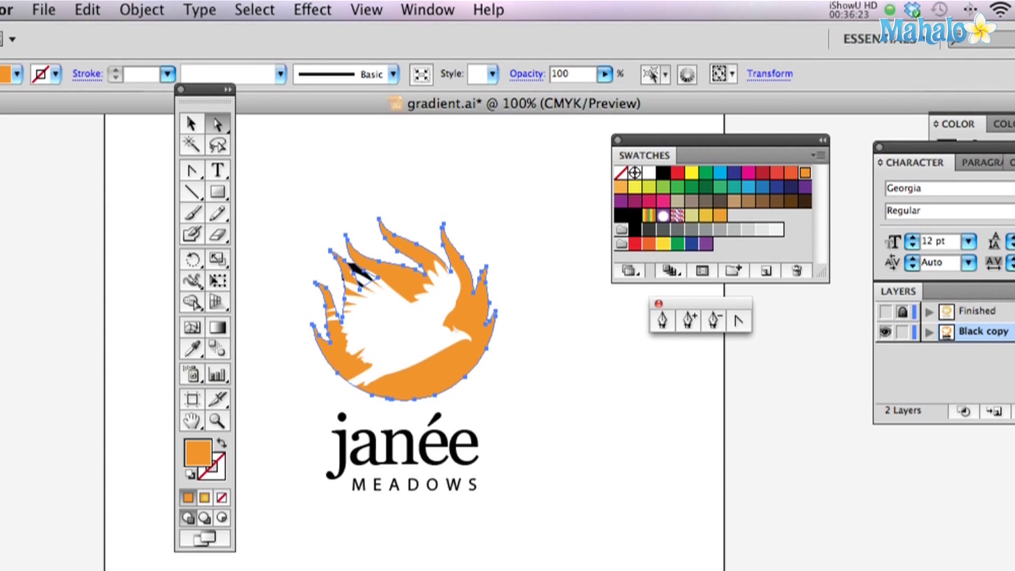
- Show the Gradient settings and place them as a separate floating window beside the logo
left_click(370, 10)
mouse_move(427, 10)
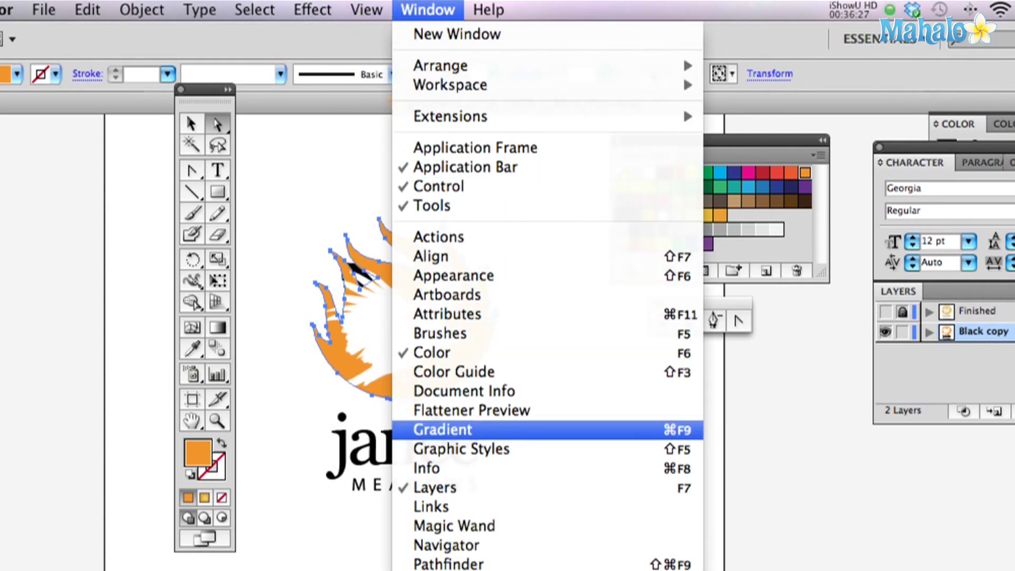
left_click(526, 433)
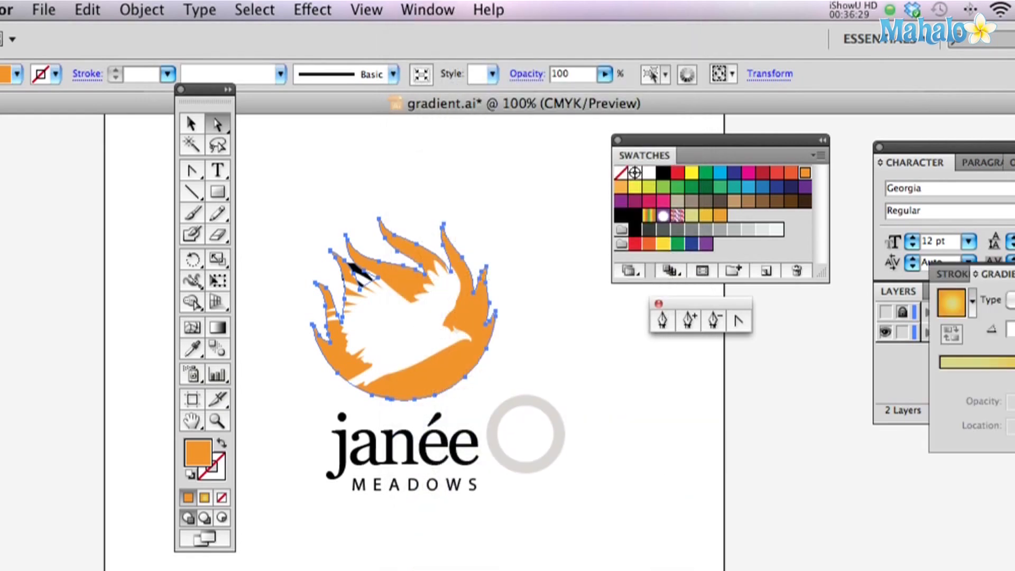
left_click_drag(993, 274, 625, 348)
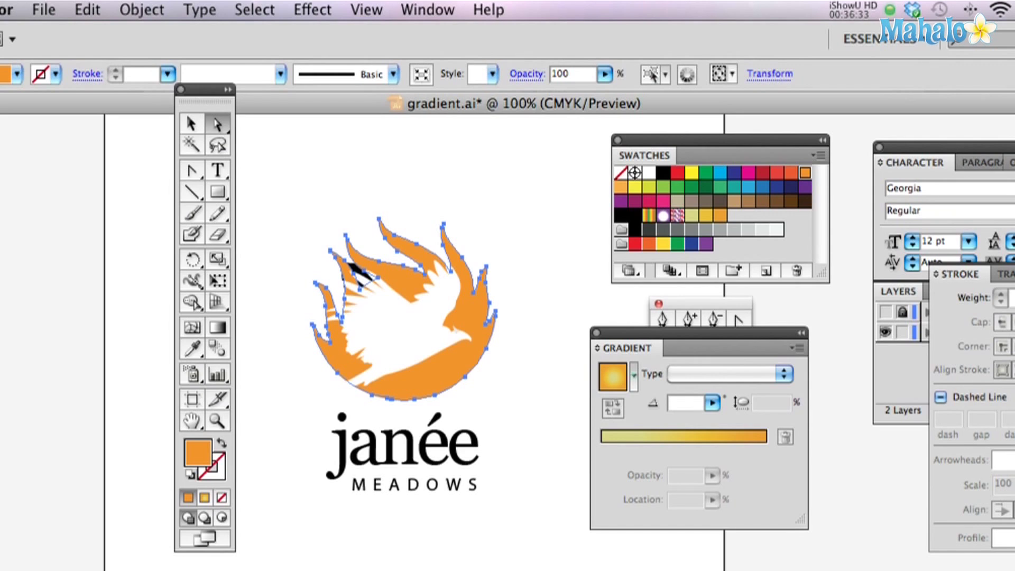
- Apply the yellow-green to orange radial gradient fill to the flame shape
left_click(689, 375)
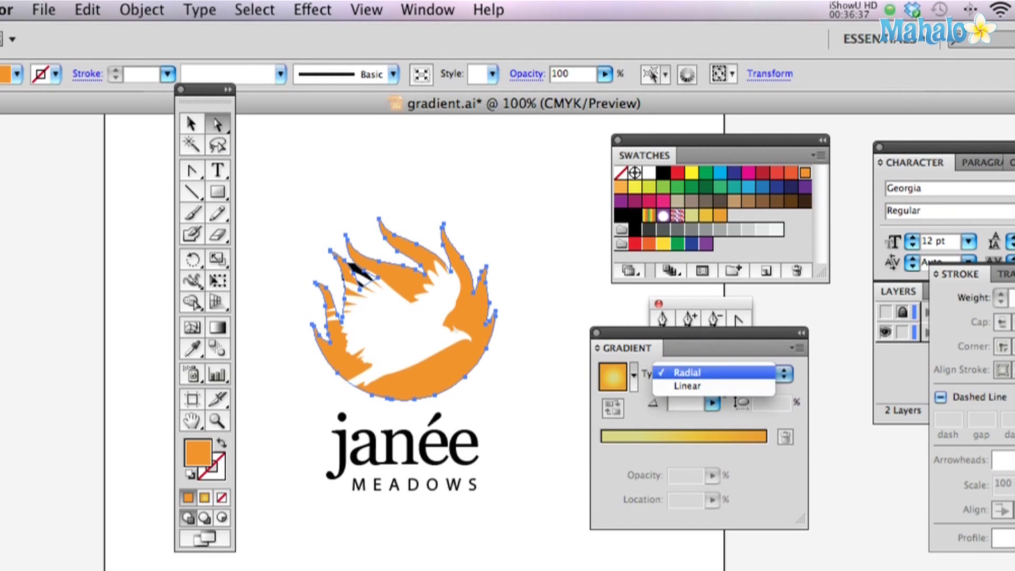
key("Escape")
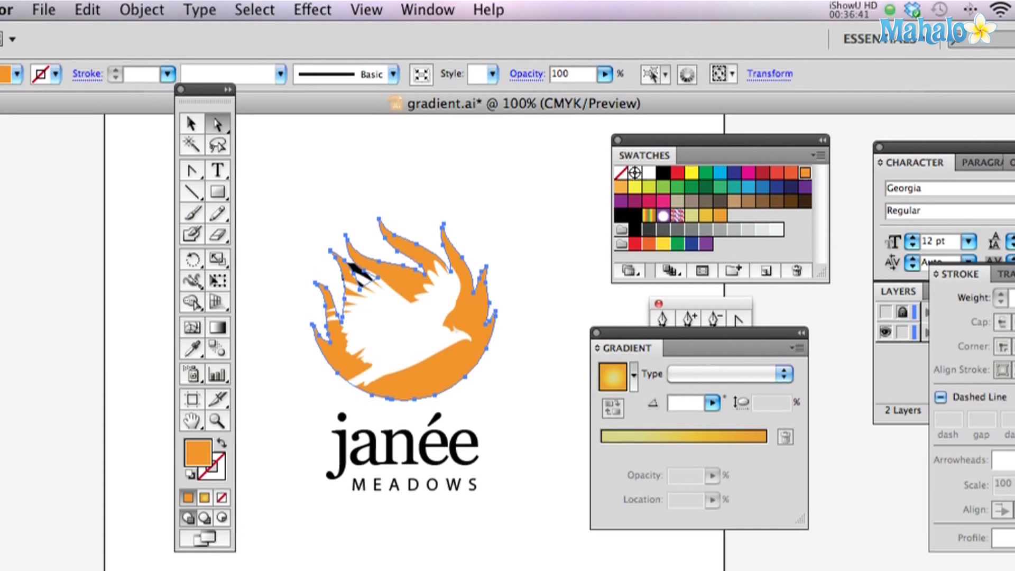
left_click(748, 370)
left_click(745, 370)
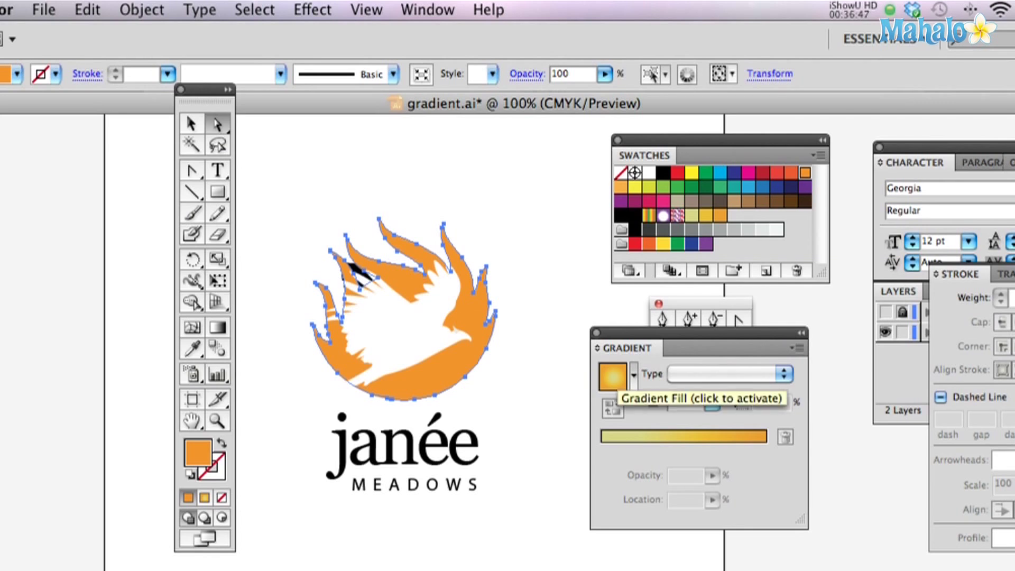
left_click(612, 376)
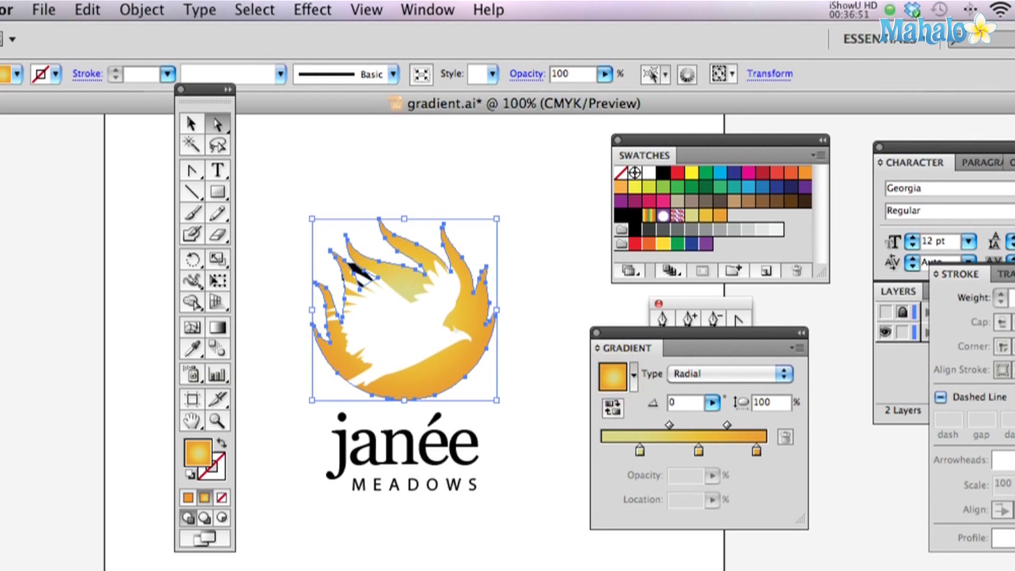
- Apply the same radial gradient to the black piece behind the bird's wing feathers and deselect it
key("super+equal")
left_click_drag(119, 171, 308, 236)
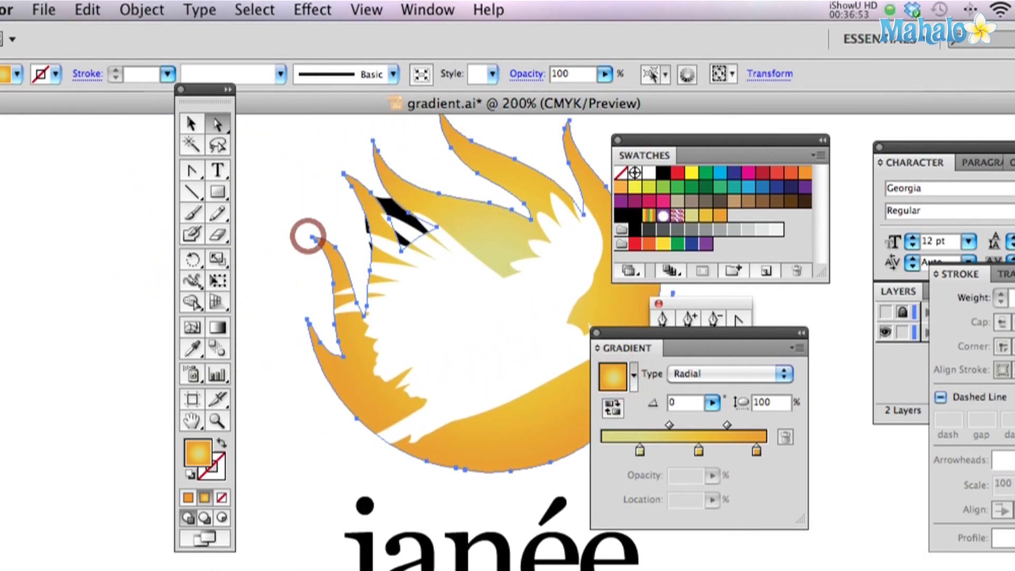
left_click(392, 207)
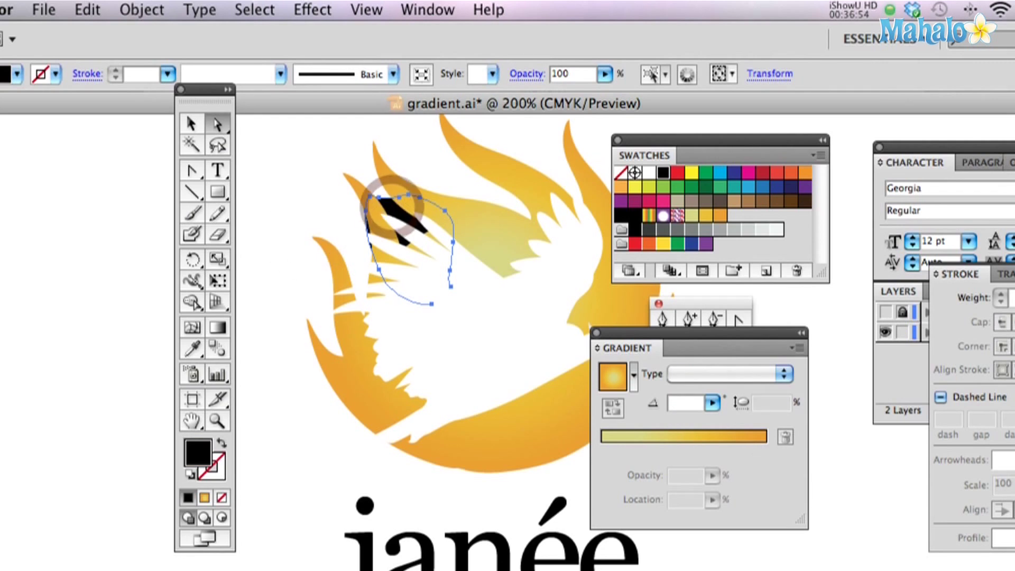
left_click(612, 376)
left_click(304, 194)
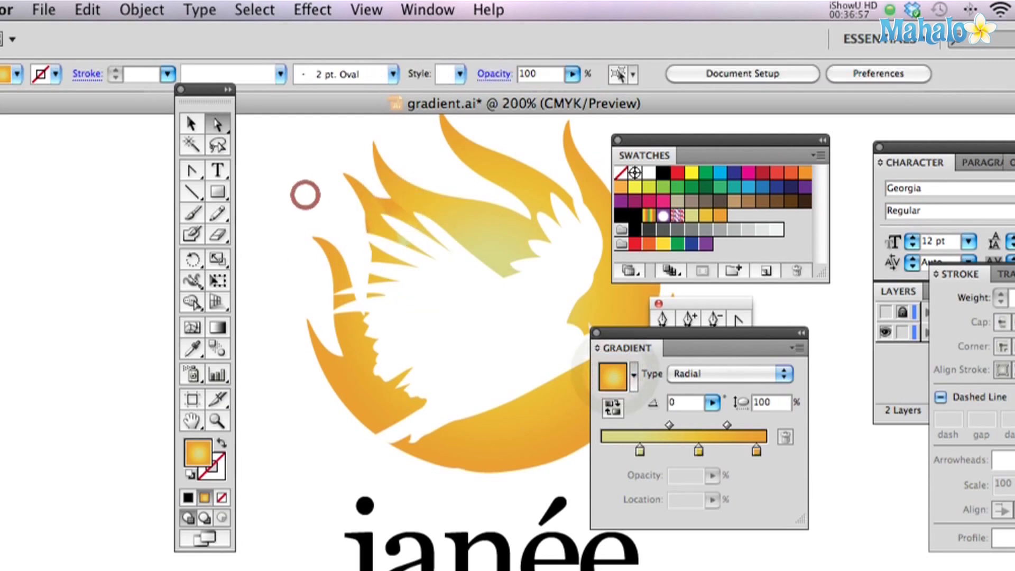
- Fill both lines of text below the emblem with the beige swatch and deselect them
key("super+minus")
key("super+minus")
left_click_drag(481, 244, 331, 208)
left_click_drag(376, 260, 408, 261)
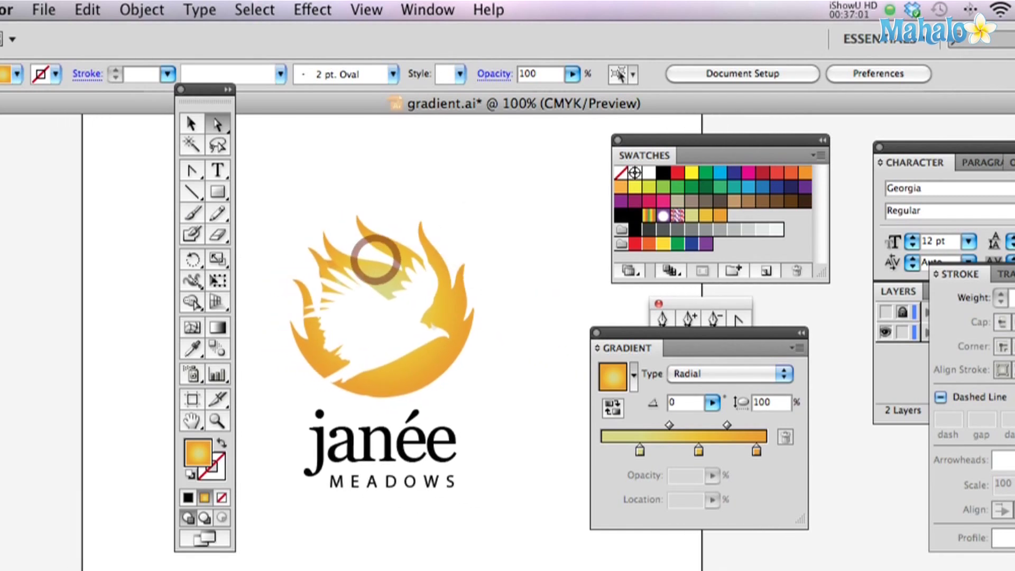
left_click_drag(449, 343, 465, 349)
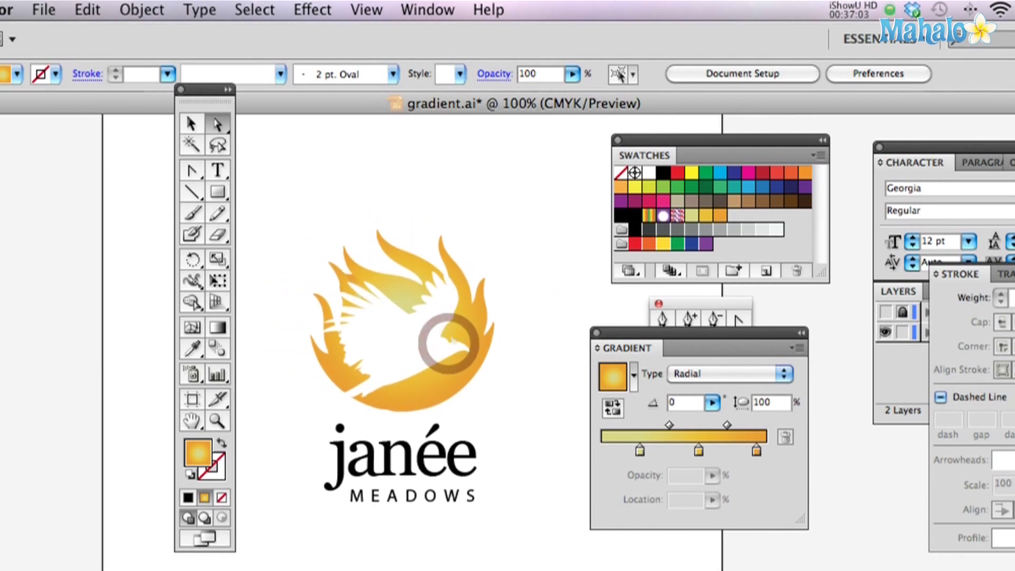
left_click(468, 458)
left_click(468, 497, "shift")
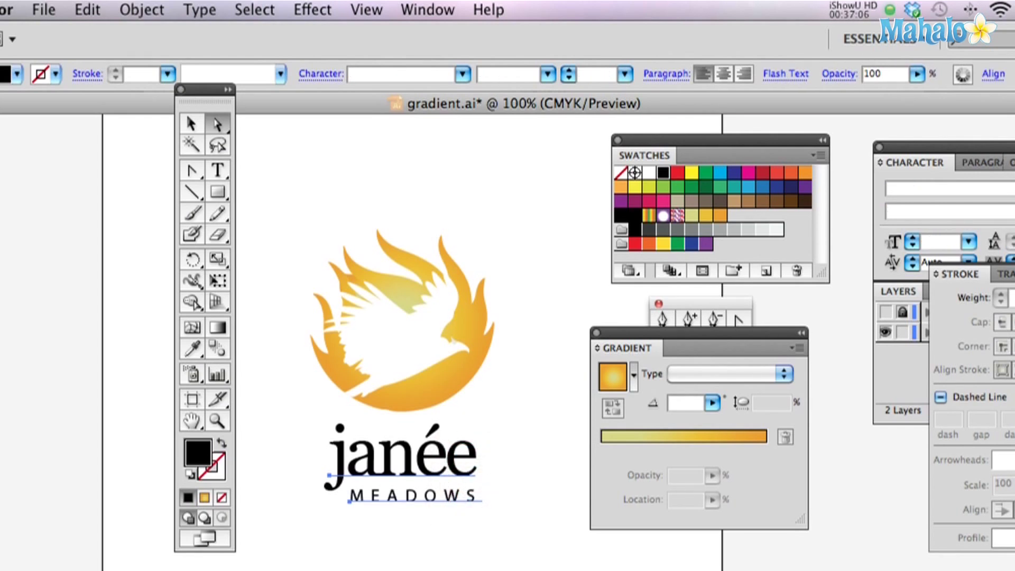
left_click(680, 201)
left_click(539, 242)
left_click_drag(480, 290, 507, 315)
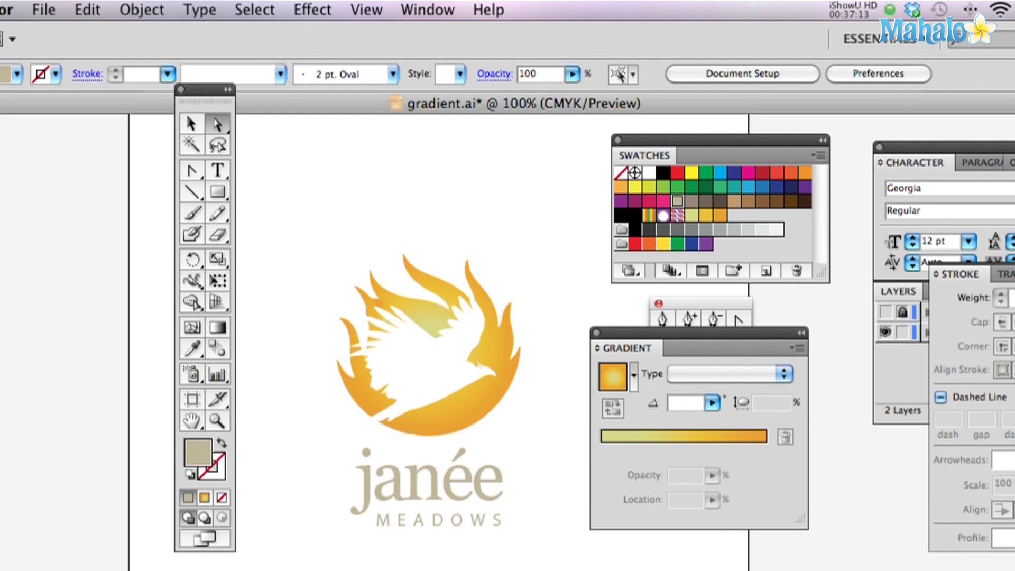
- Change the flame shape's gradient type to Linear and deselect the shape
left_click(481, 348)
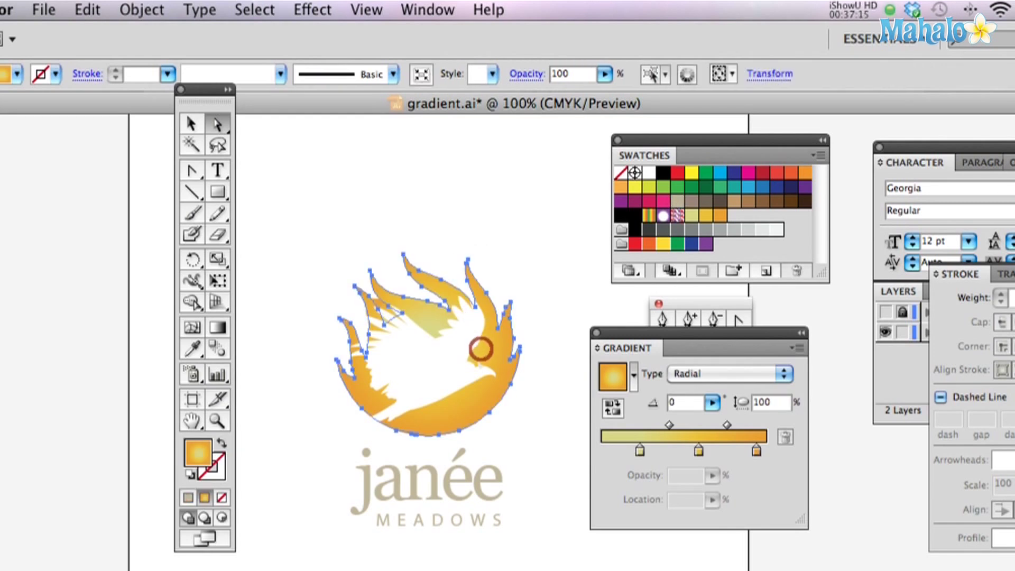
left_click(728, 373)
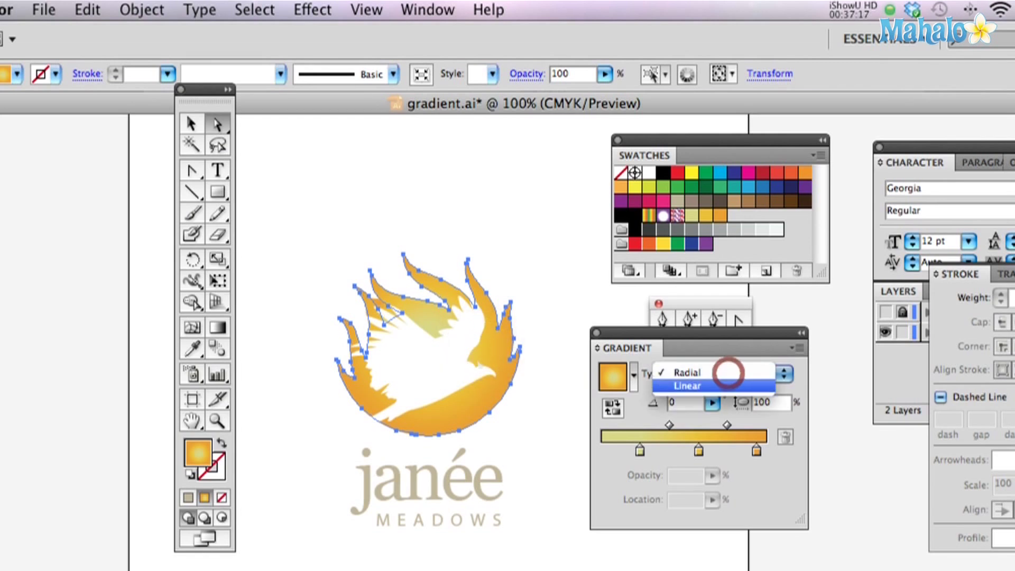
left_click(709, 385)
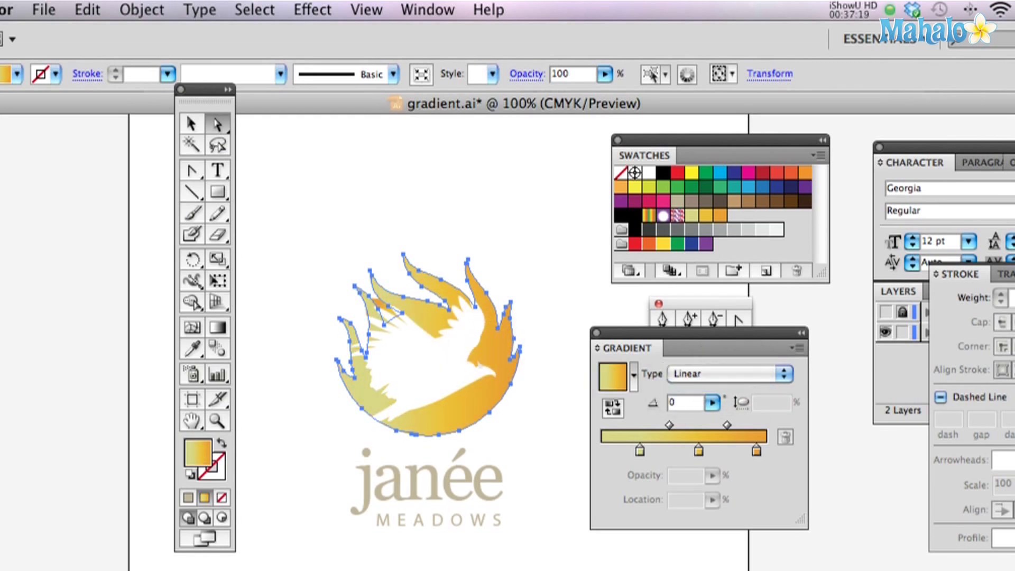
left_click(553, 312)
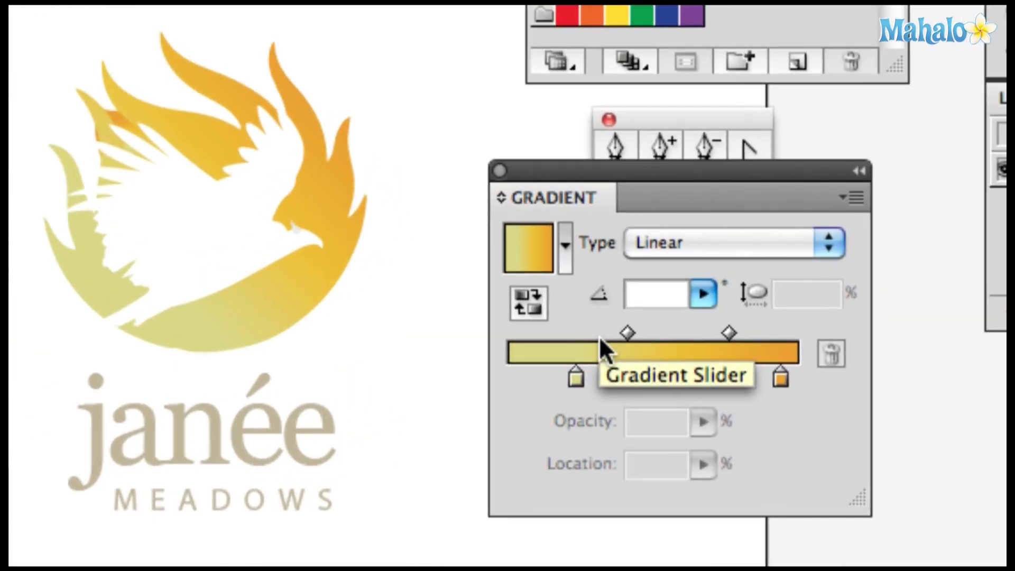
- Set the flame shape's linear gradient angle to 45 degrees and deselect the shape
left_click(679, 373)
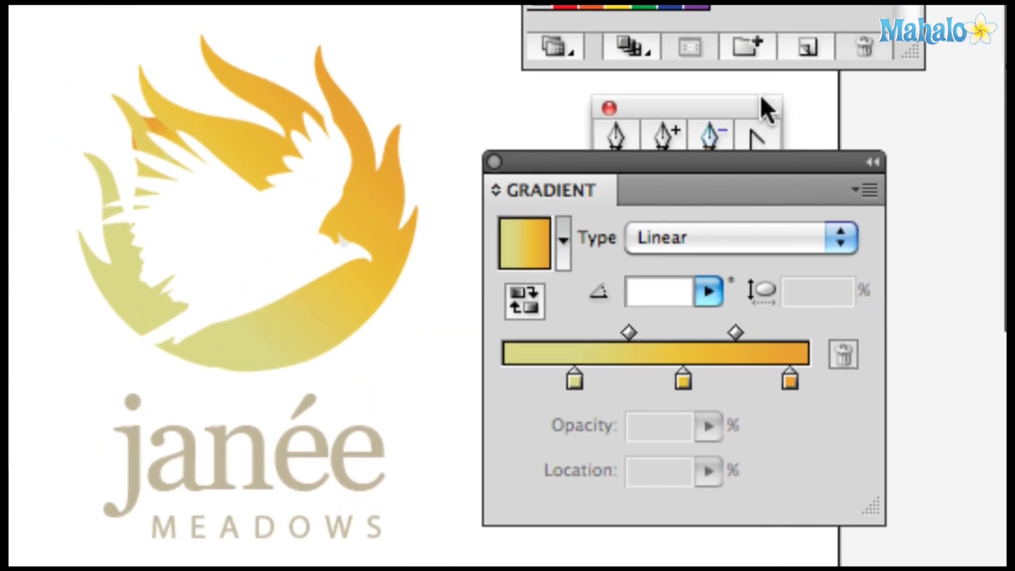
left_click(617, 137)
left_click(378, 204)
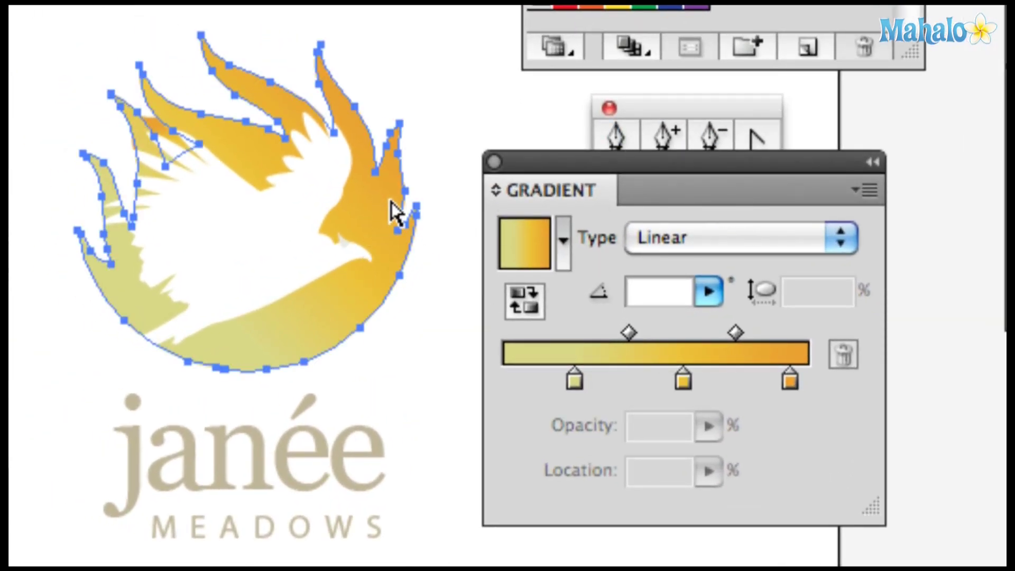
left_click(643, 281)
type("45")
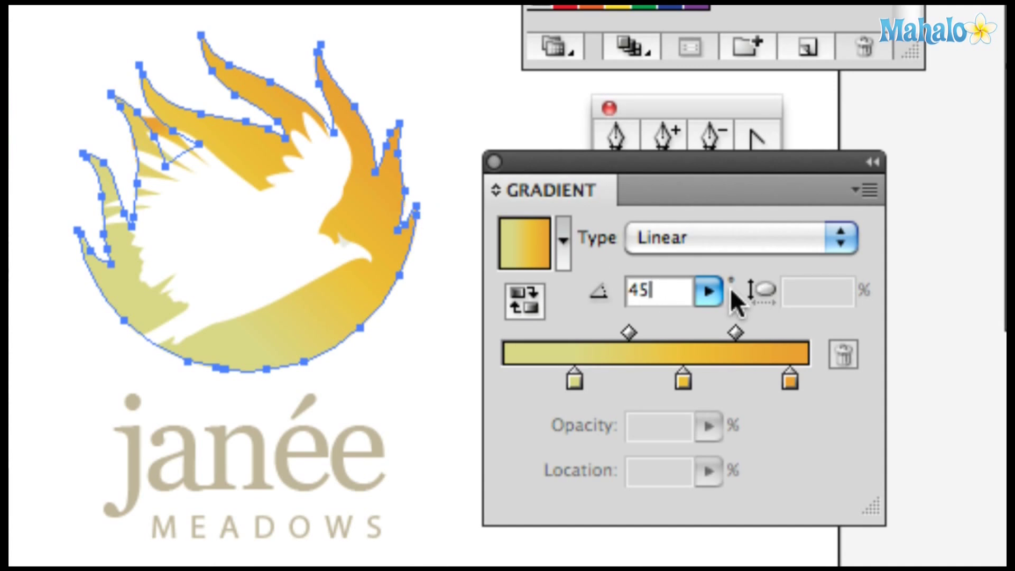
key("Return")
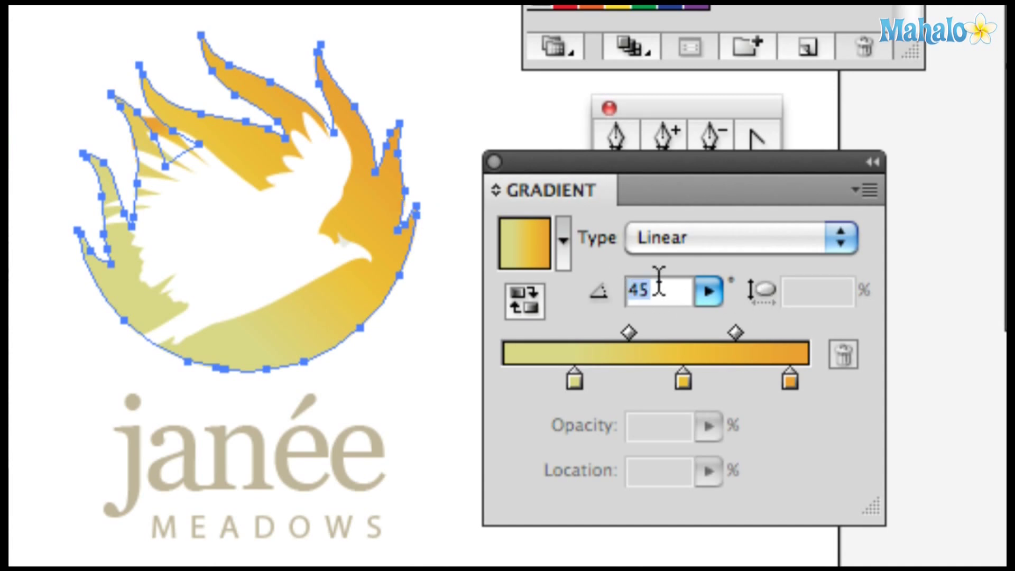
type("45")
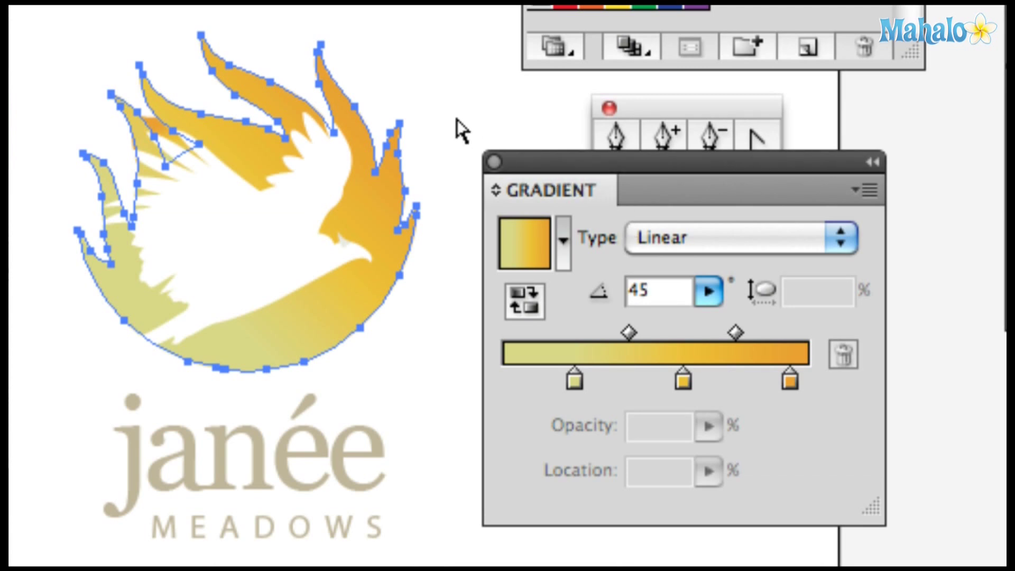
left_click(442, 126)
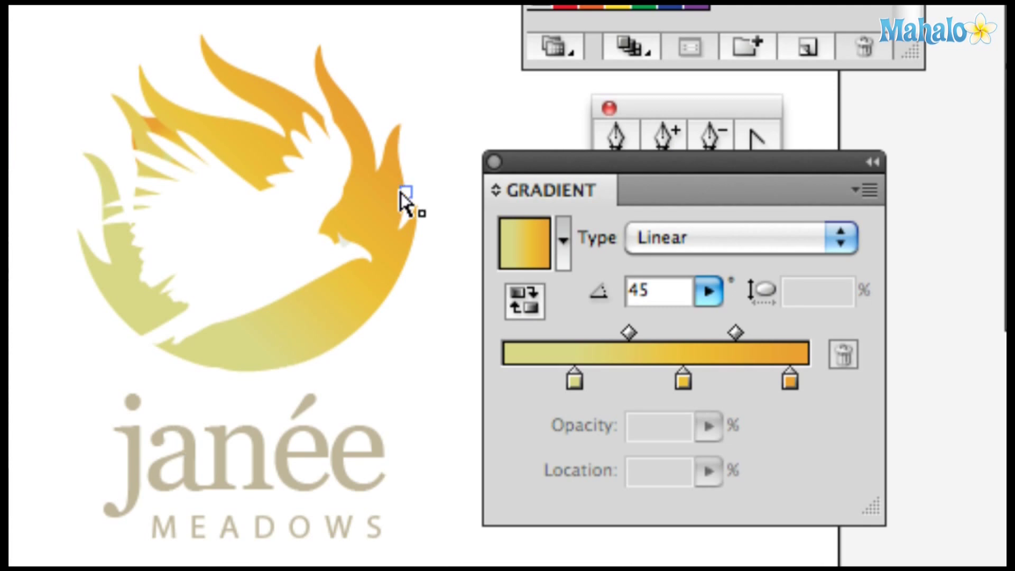
- Set the flame shape's linear gradient angle to -45 degrees and deselect the shape
left_click(385, 177)
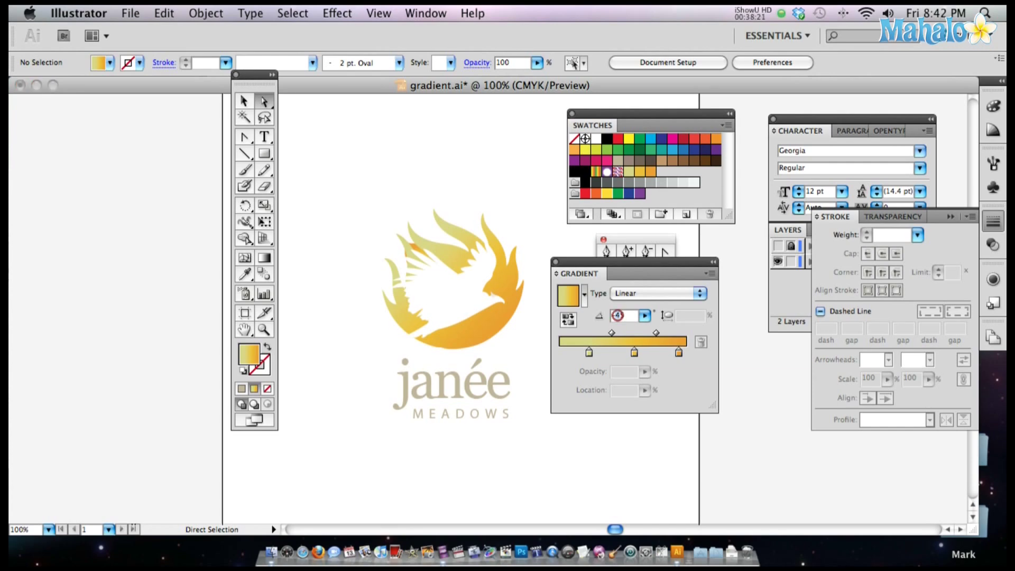
type("45")
key("Return")
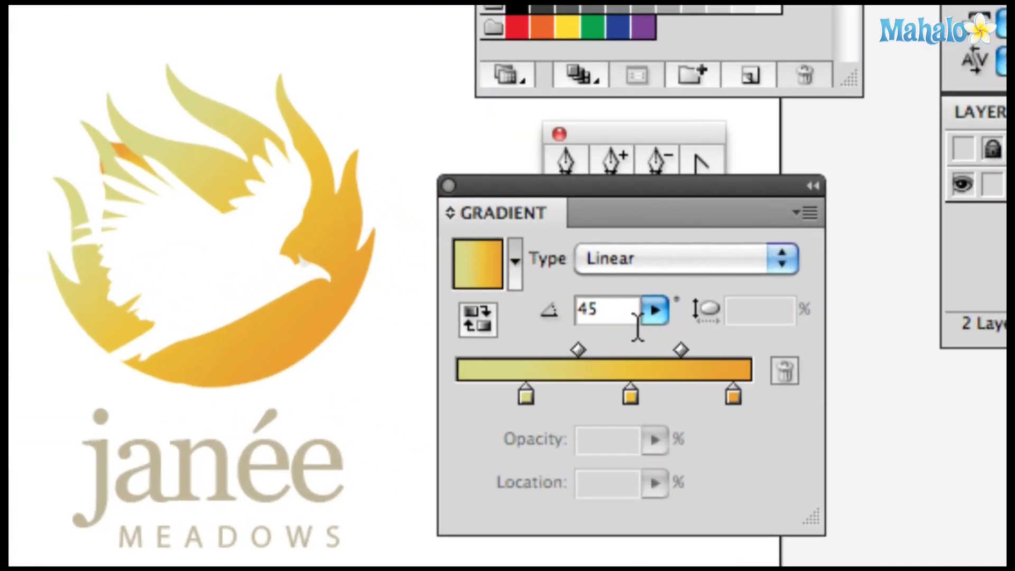
left_click(363, 239)
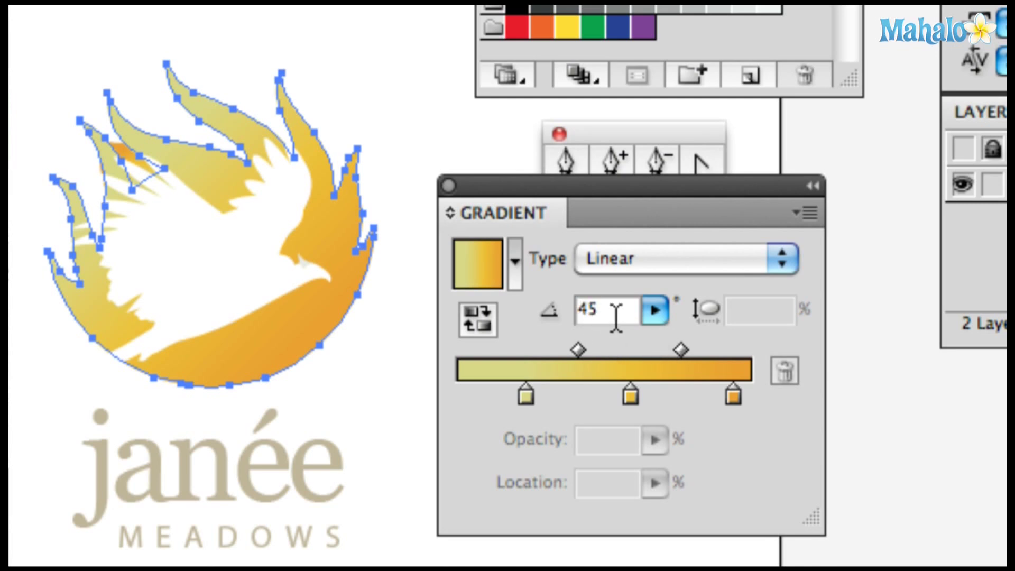
type("-")
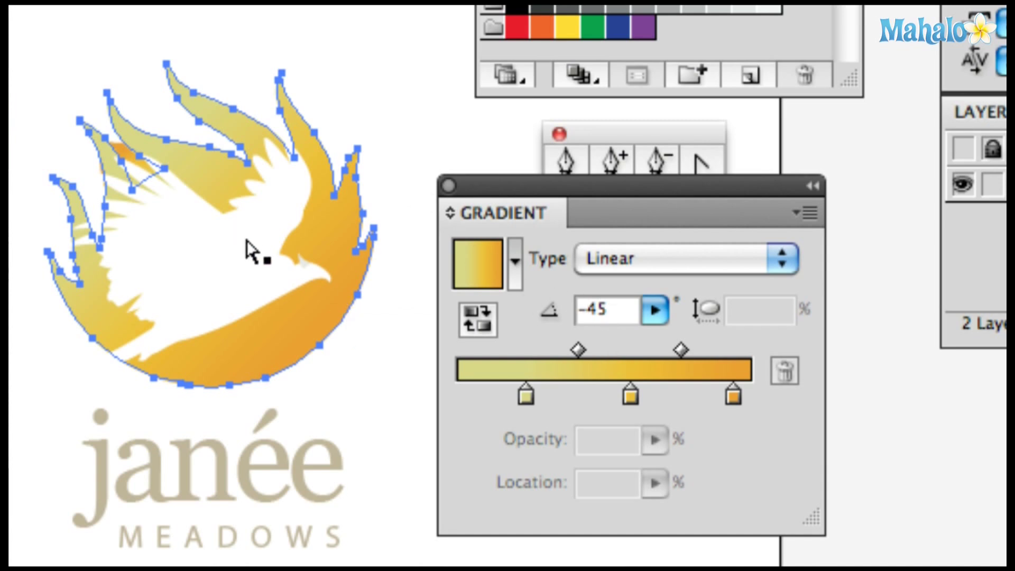
left_click(380, 98)
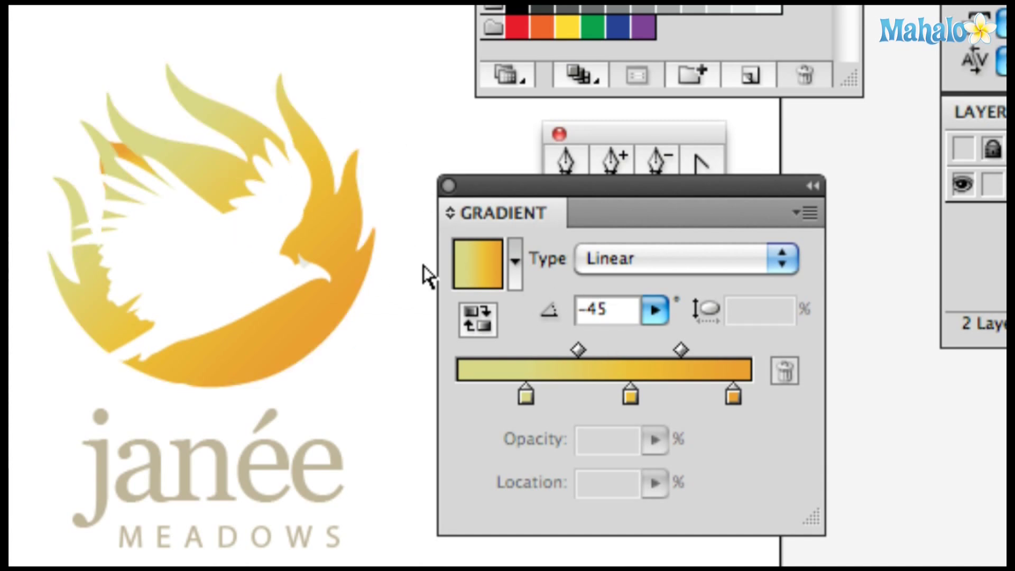
- Reverse the colour order of the flame shape's gradient
left_click_drag(345, 186, 389, 194)
left_click(406, 244)
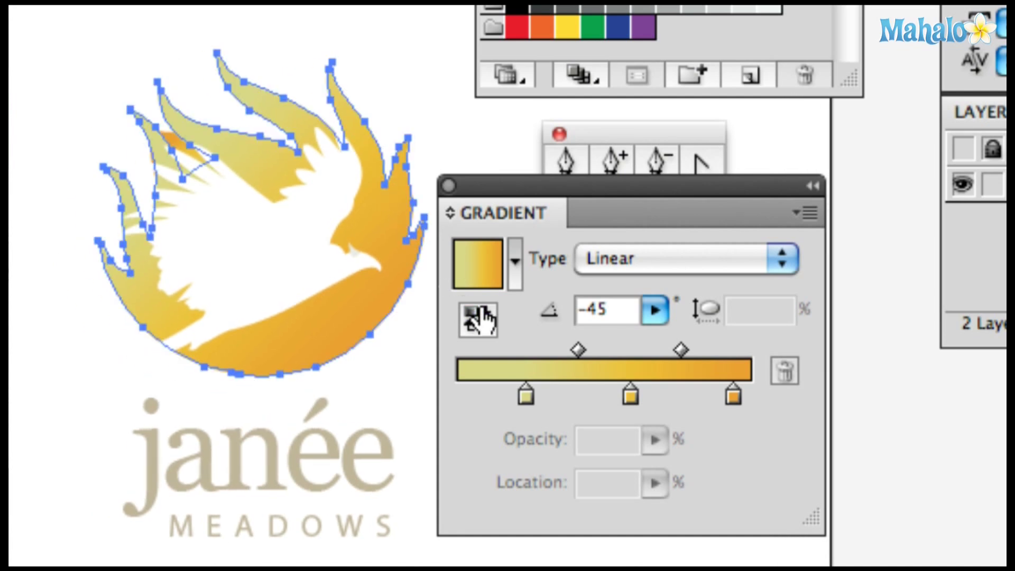
left_click(478, 319)
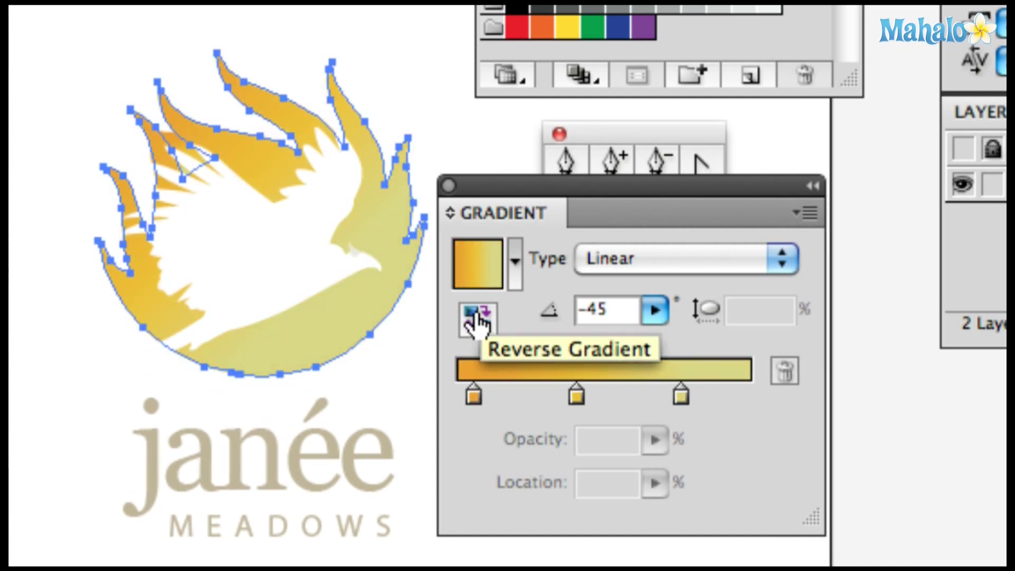
- Flip the flame gradient's colours back and forth, ending with light green running to orange, and deselect the shape
left_click(478, 318)
left_click(479, 318)
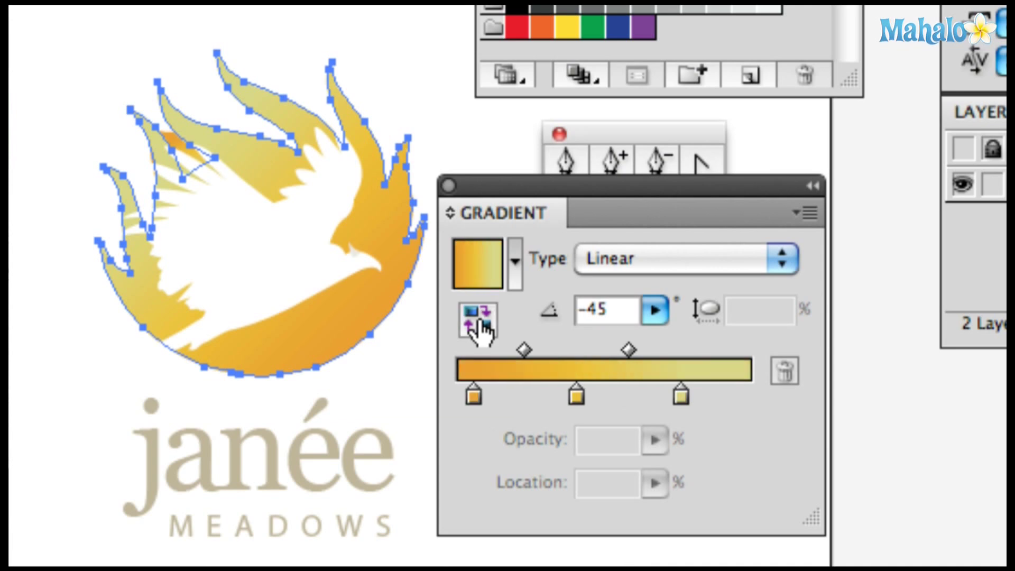
left_click(478, 319)
left_click(392, 80)
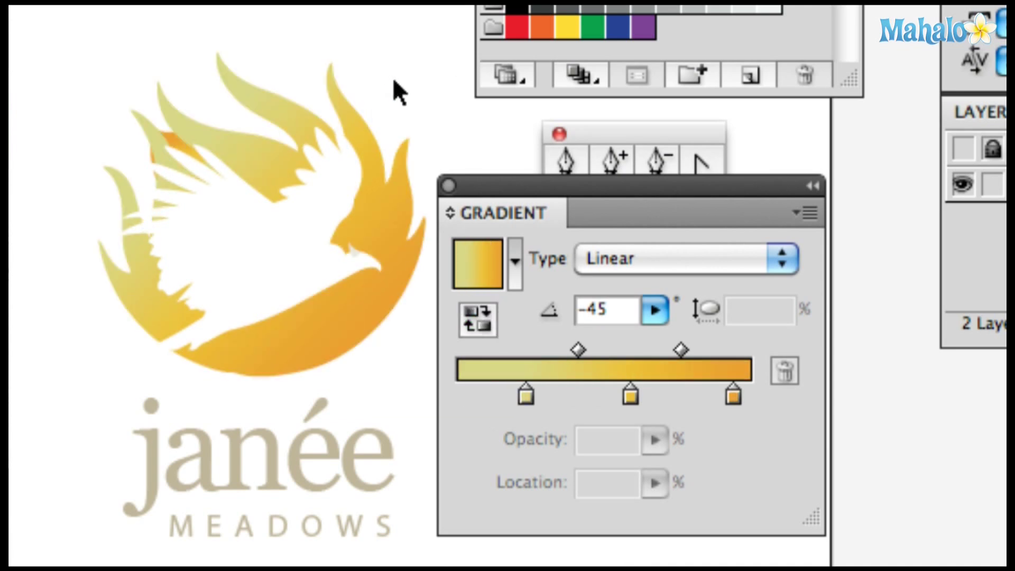
key("super+minus")
key("super+minus")
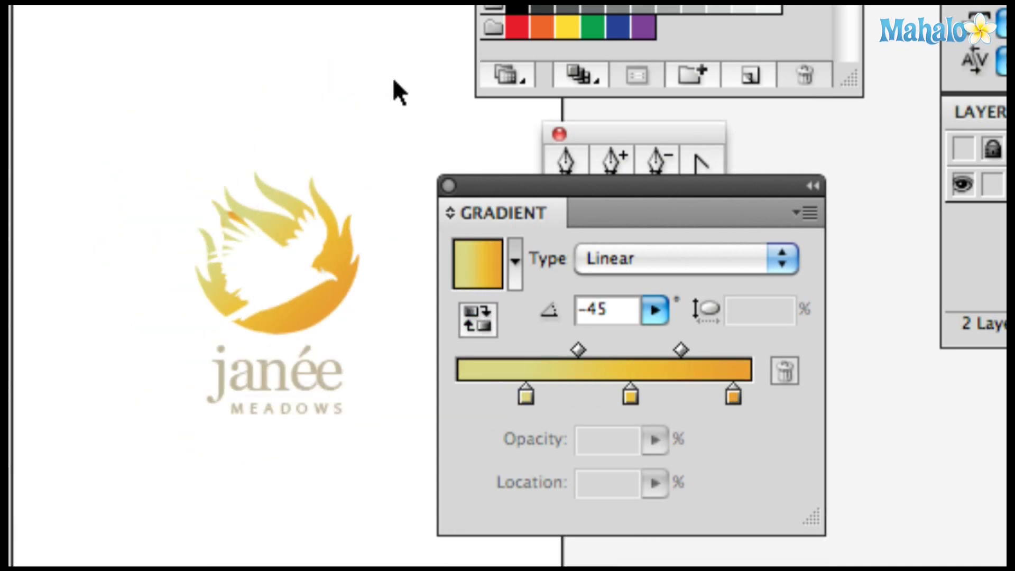
key("super+minus")
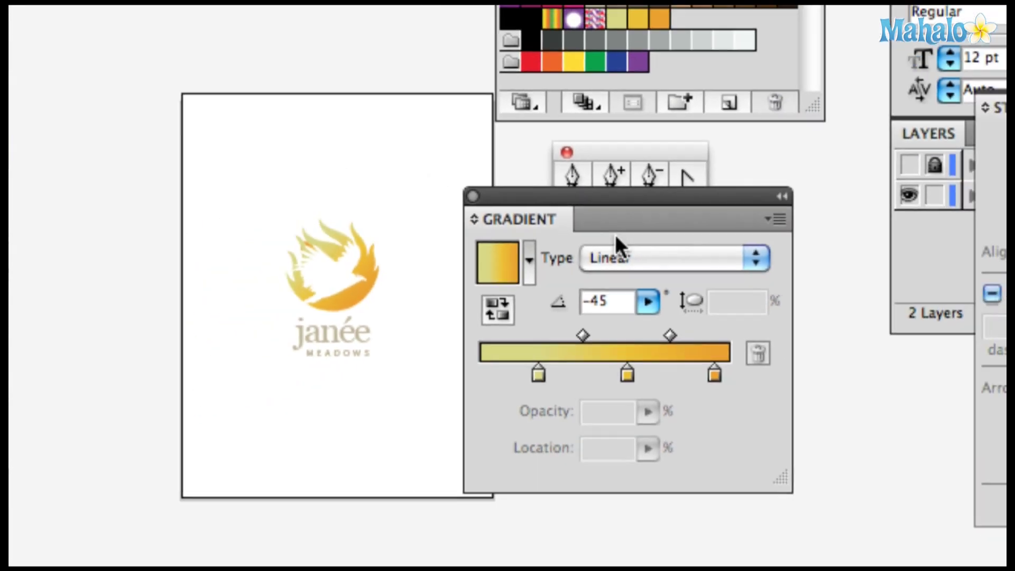
left_click(516, 317)
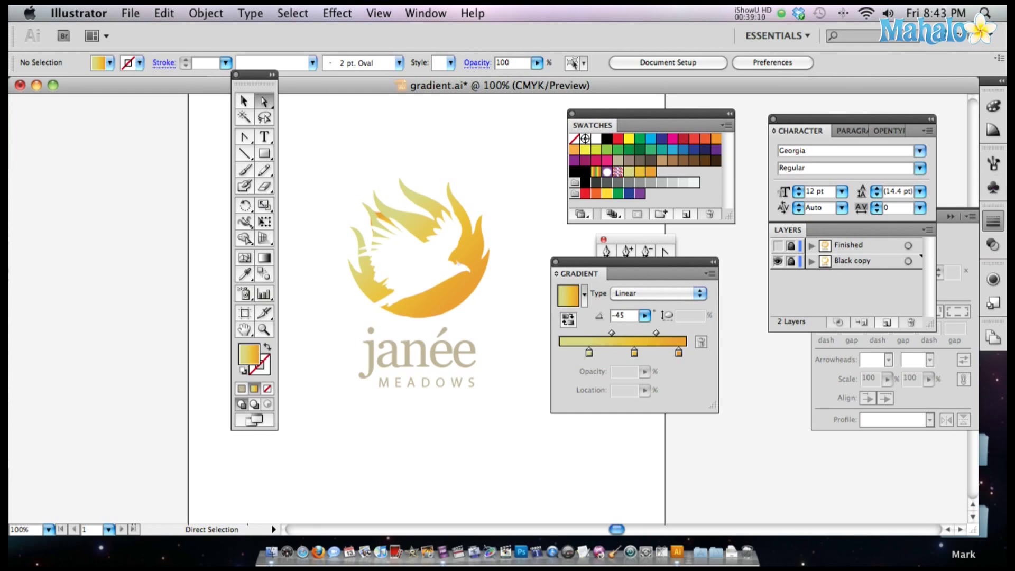
- Hide the Black copy layer, show the Finished layer and unlock it for editing
left_click(777, 261)
left_click(778, 244)
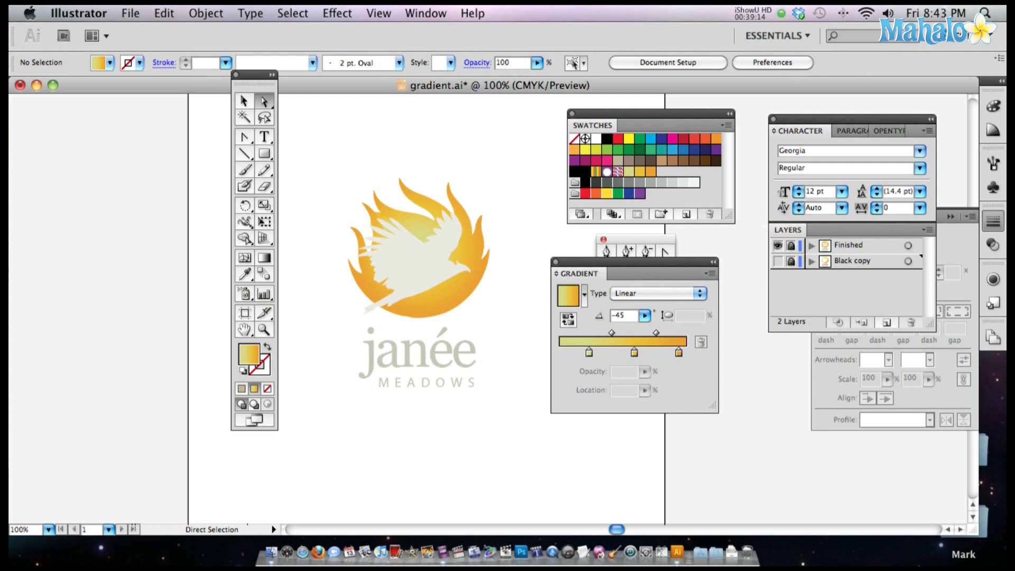
left_click_drag(479, 294, 459, 297)
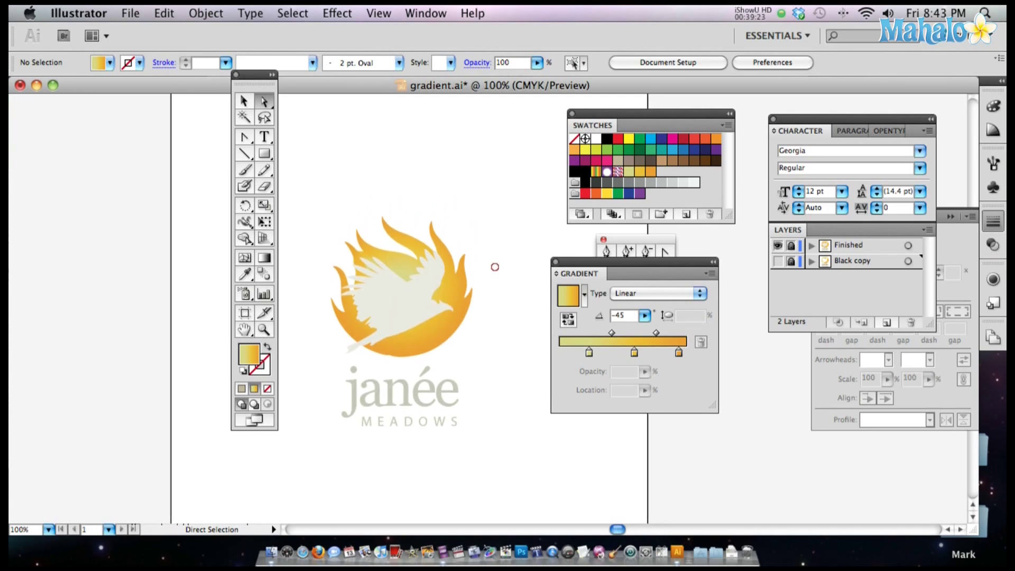
left_click_drag(495, 267, 497, 245)
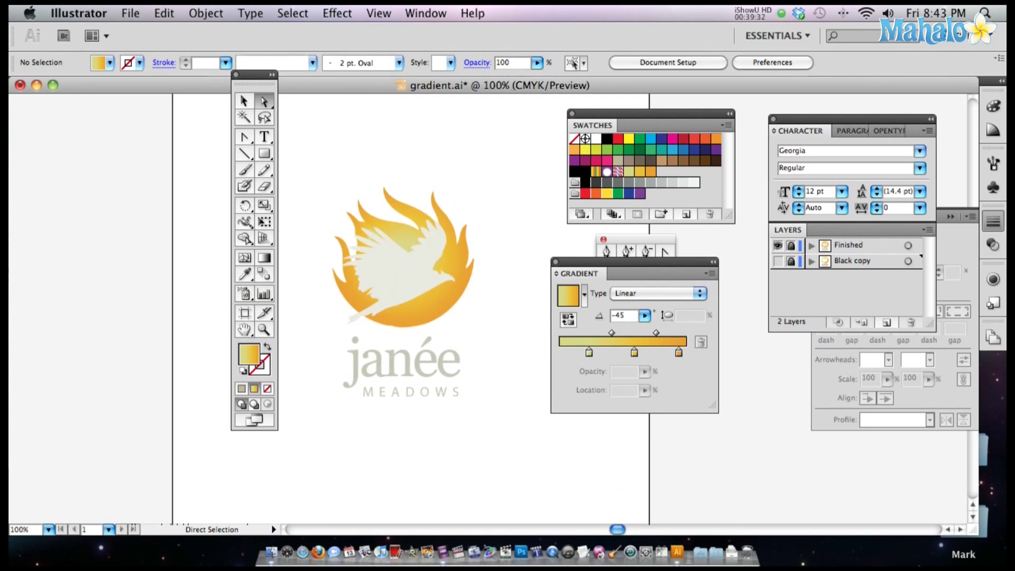
left_click(786, 246)
- Try to recolour the orange end stop of the finished flame's gradient with the CMYK Red swatch
left_click(461, 258)
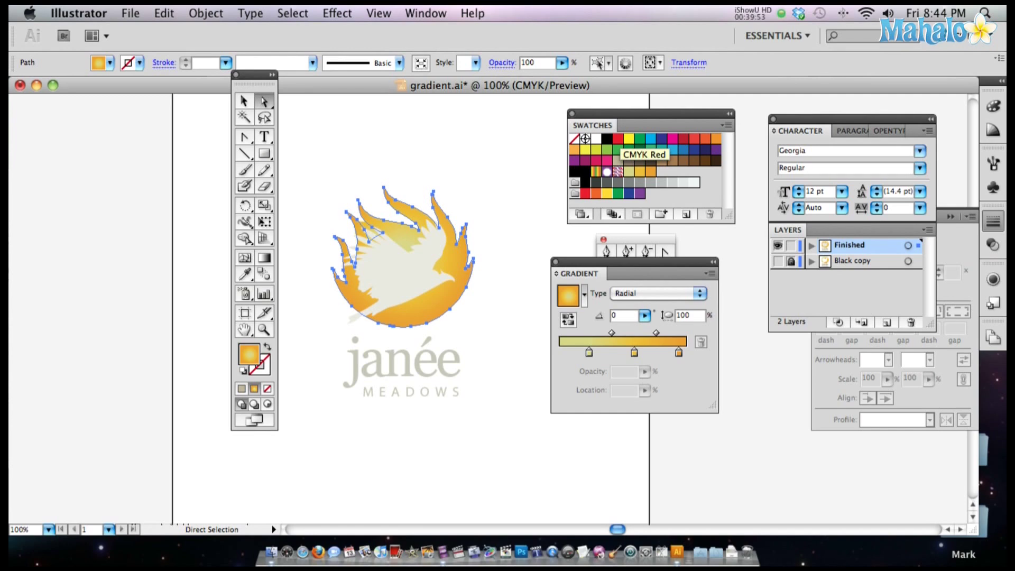
left_click_drag(617, 139, 678, 353)
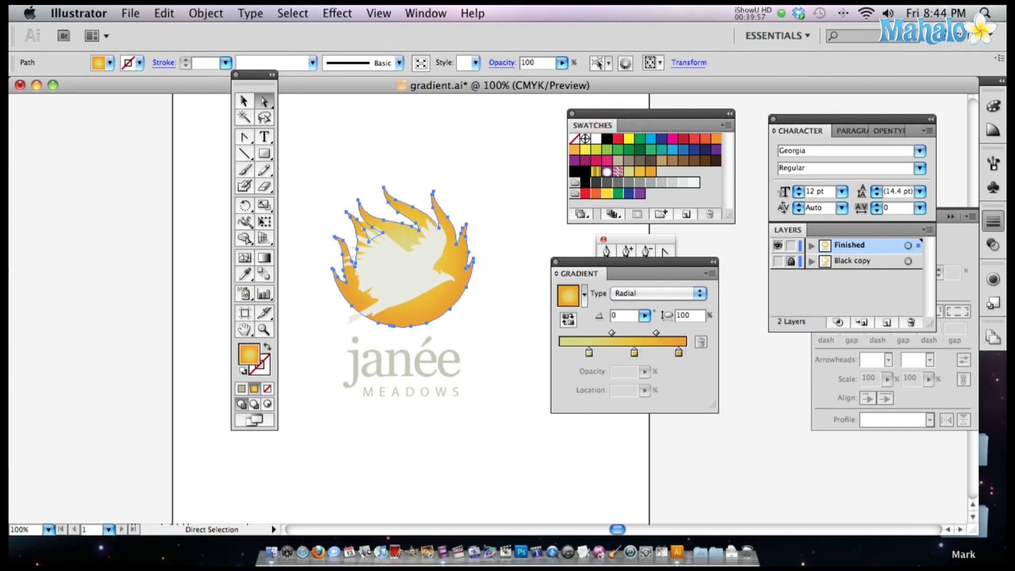
left_click(453, 152)
- Rearrange the finished flame's radial gradient stops, placing the orange stop at 0% and the light green stop at 100%
left_click(464, 251)
left_click(589, 352)
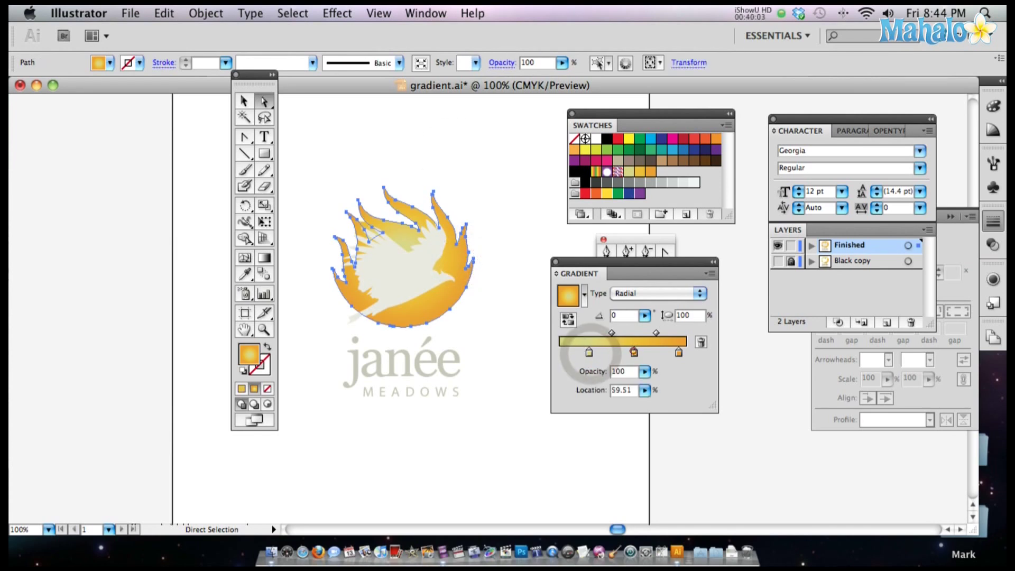
left_click(635, 352)
left_click(679, 352)
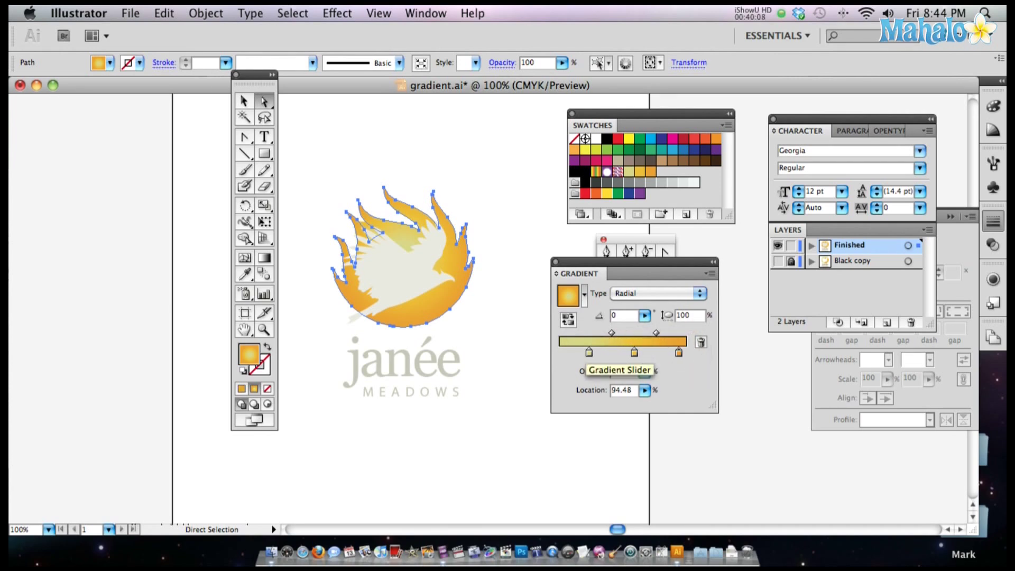
left_click_drag(589, 353, 618, 353)
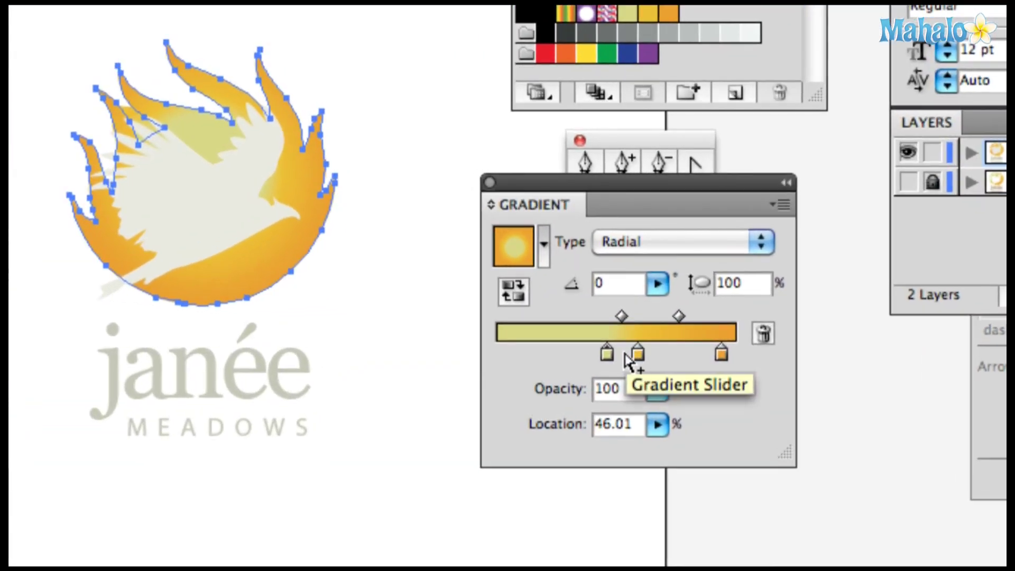
mouse_move(608, 353)
left_mouse_down()
mouse_move(616, 353)
mouse_move(598, 352)
mouse_move(682, 355)
mouse_move(539, 354)
mouse_move(595, 357)
left_mouse_up()
left_click_drag(720, 353, 478, 350)
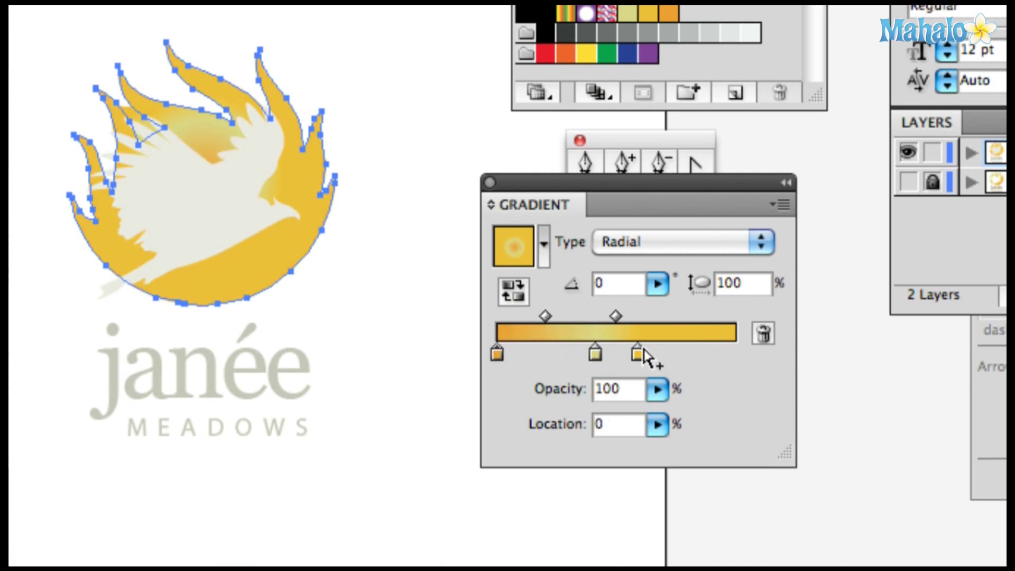
left_click_drag(595, 354, 770, 351)
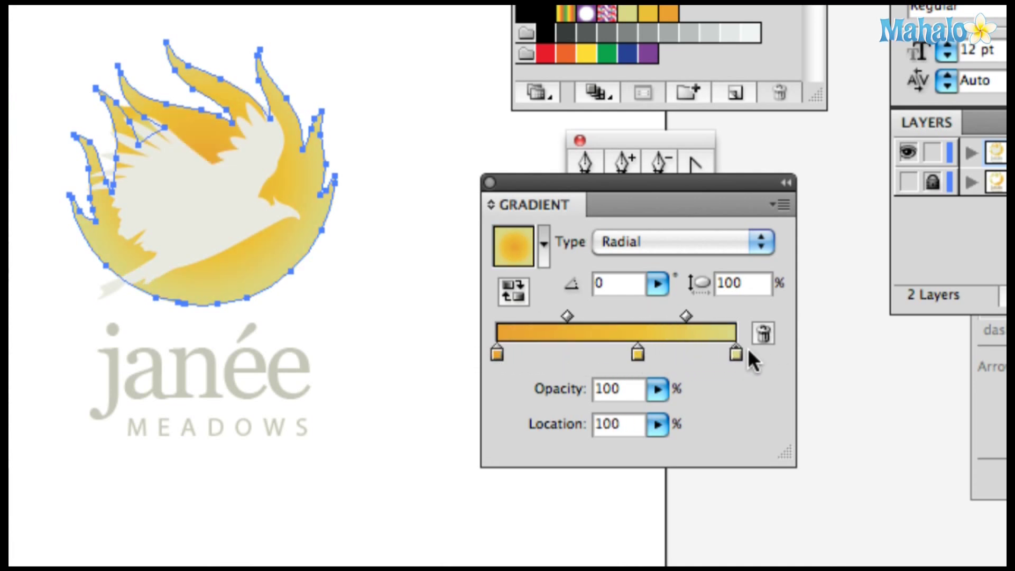
- Delete the pale bird shape and move the flame gradient's light green stop to about 31.9%, leaving the flame deselected
left_click(178, 186)
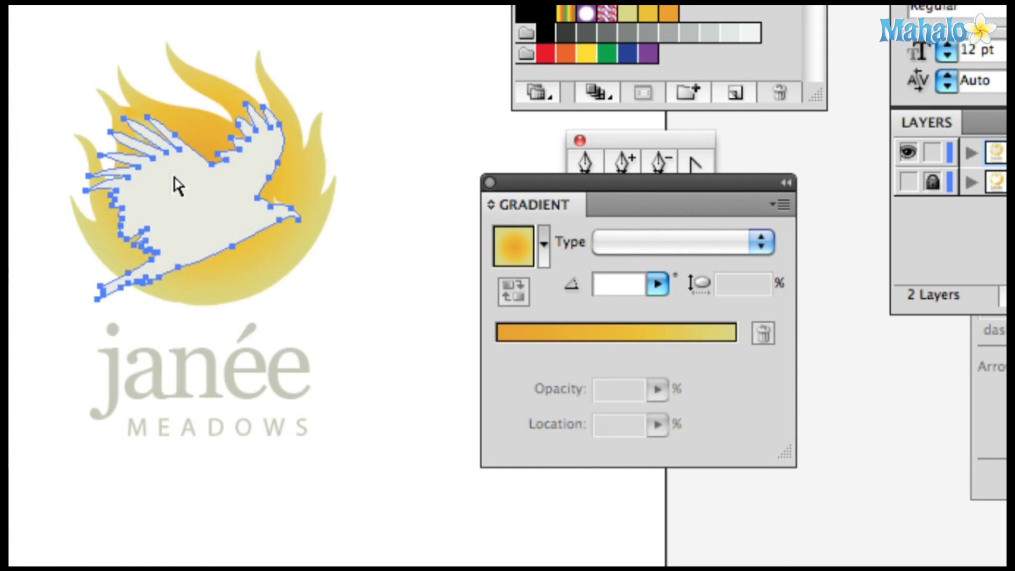
key("Delete")
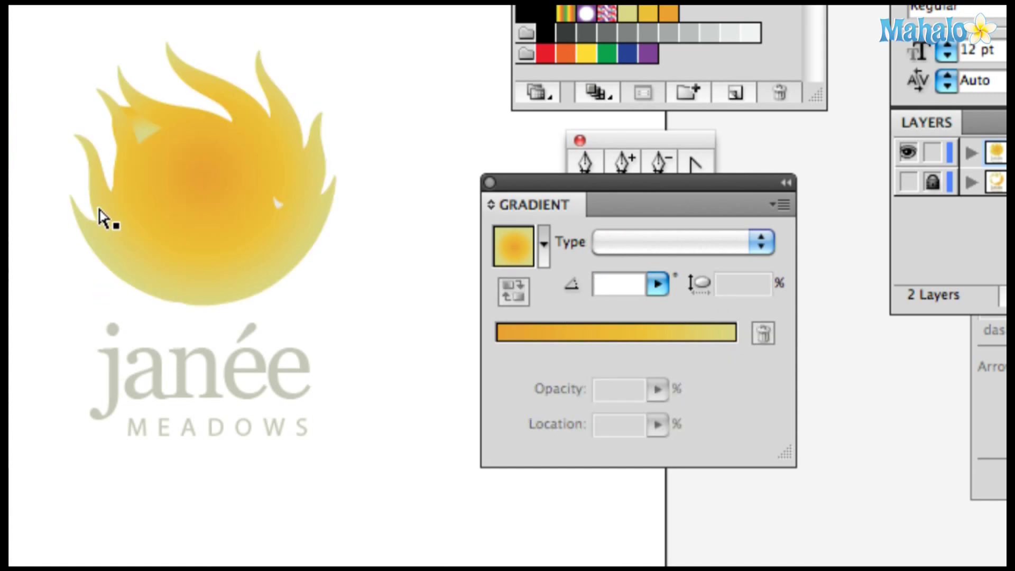
left_click(100, 213)
left_click_drag(735, 352, 572, 362)
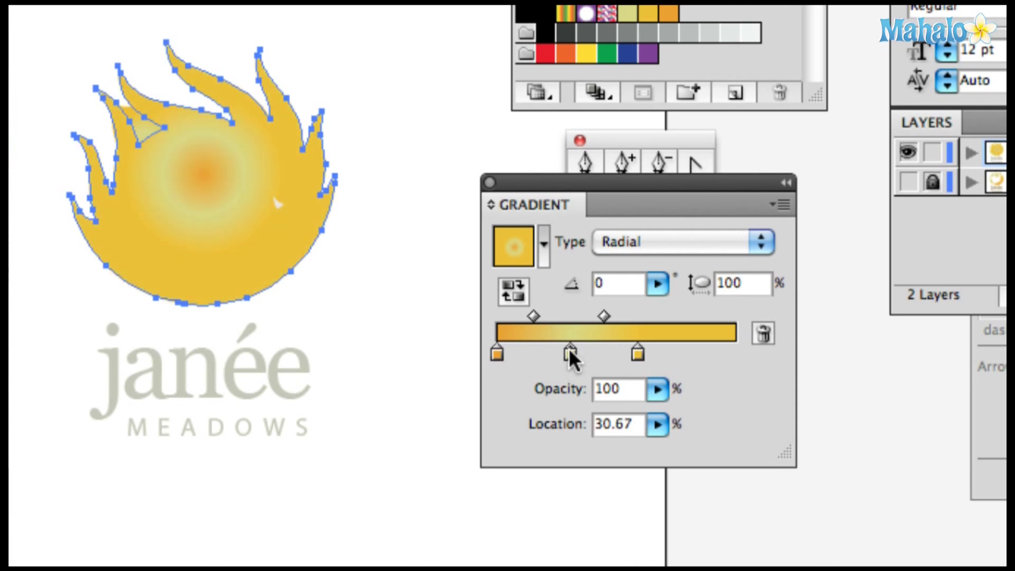
mouse_move(570, 354)
left_mouse_down()
mouse_move(736, 357)
mouse_move(502, 358)
mouse_move(575, 361)
left_mouse_up()
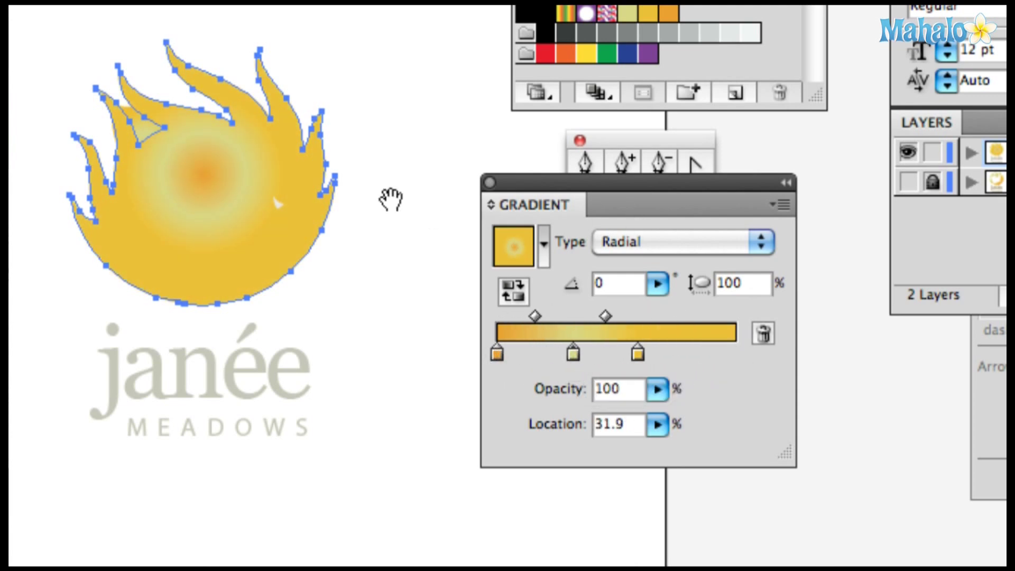
left_click_drag(378, 182, 413, 336)
left_click(315, 352)
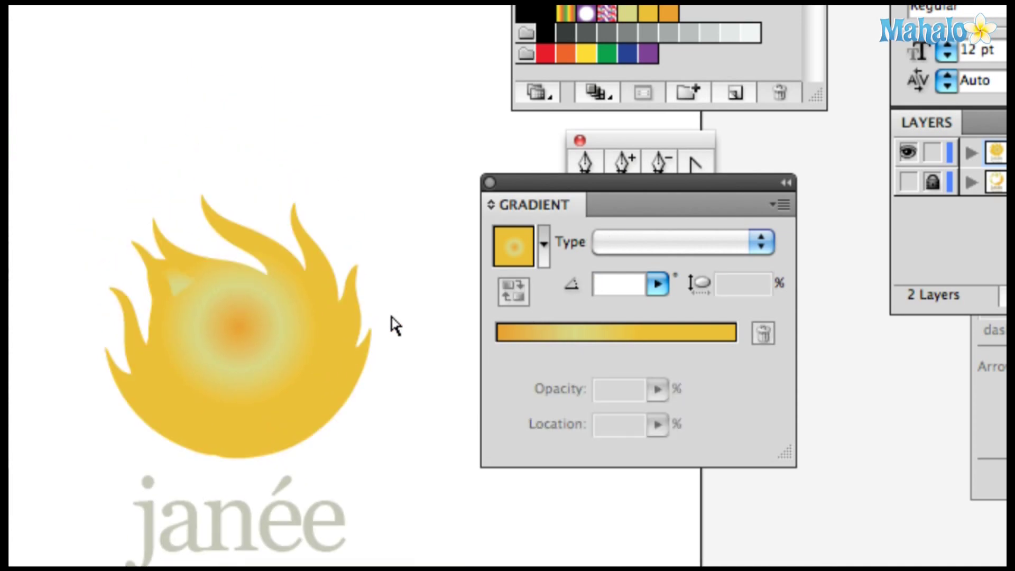
- Recolour the flame's radial gradient with a purple centre stop, a green middle stop and a magenta outer stop, and deselect it
left_click(345, 328)
left_click_drag(419, 61, 425, 53)
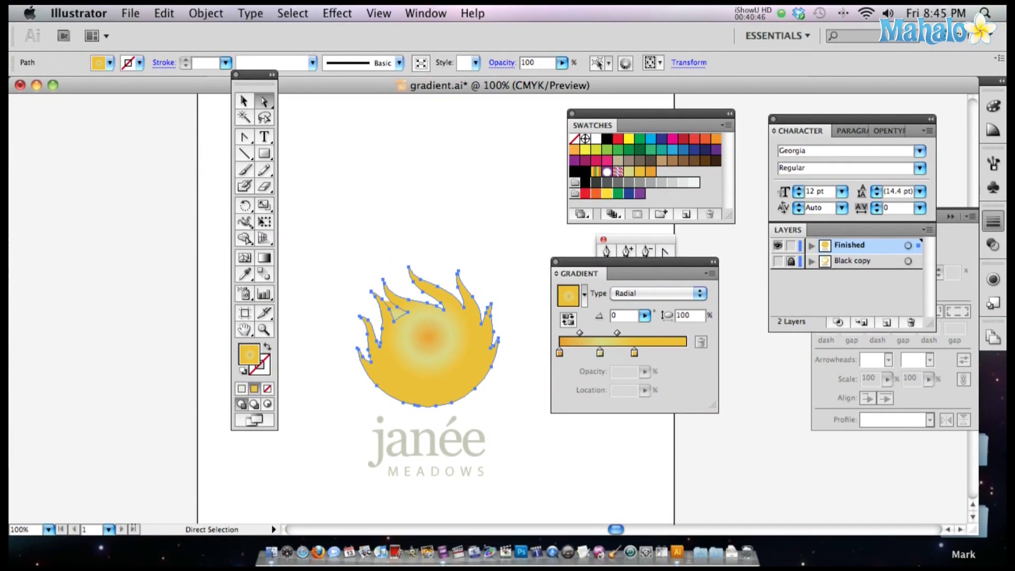
left_click_drag(656, 344, 635, 353)
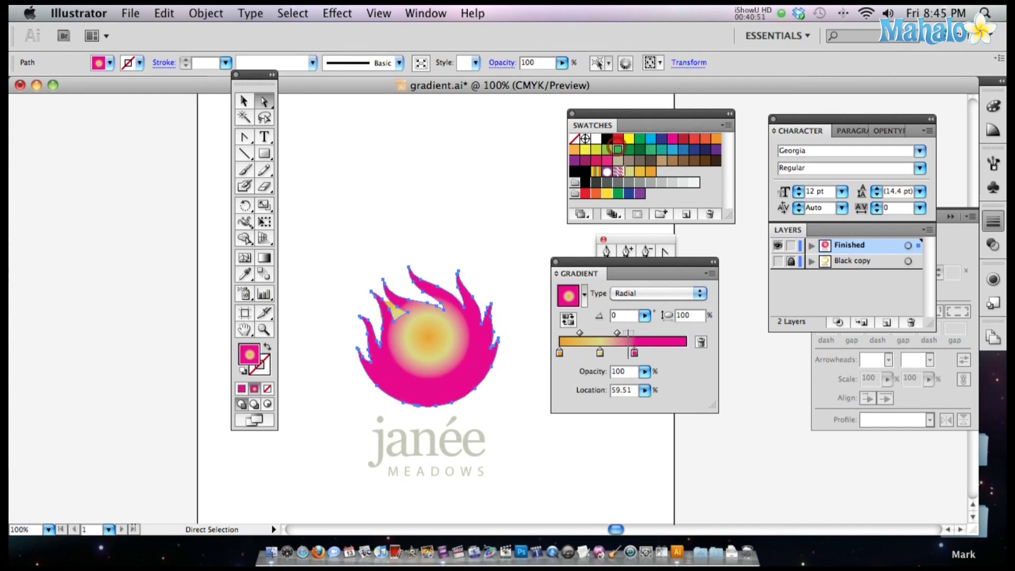
left_click_drag(618, 149, 599, 353)
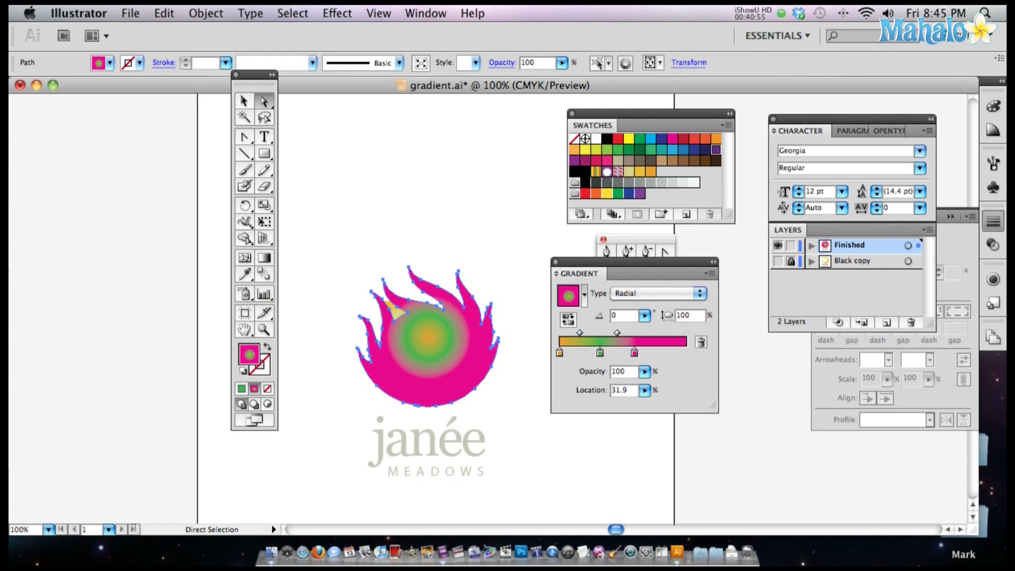
left_click_drag(716, 150, 559, 353)
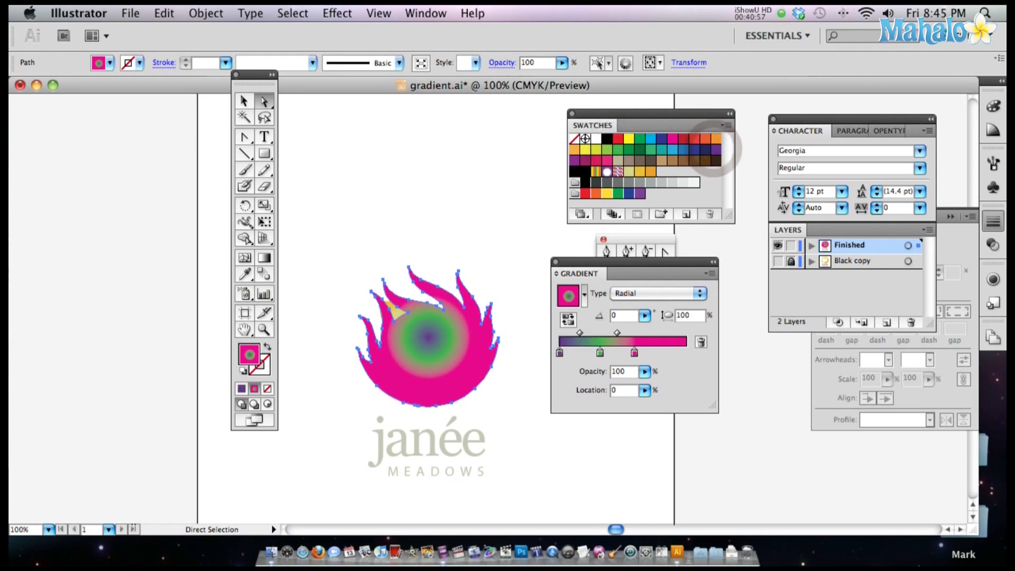
left_click(506, 244)
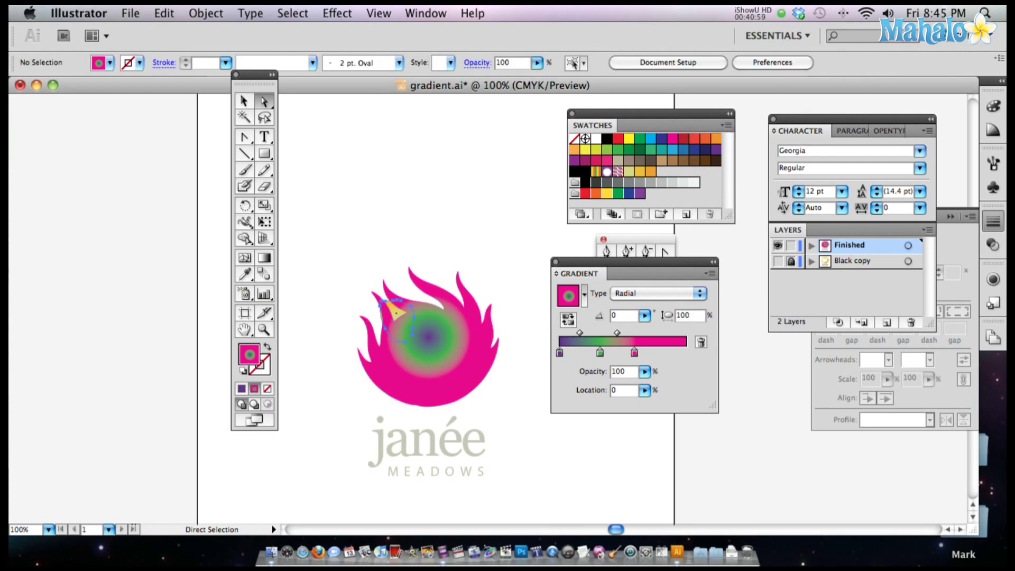
- Delete the small leftover yellow shape among the flames and change the flame's gradient type to Linear
left_click(397, 313)
key("Delete")
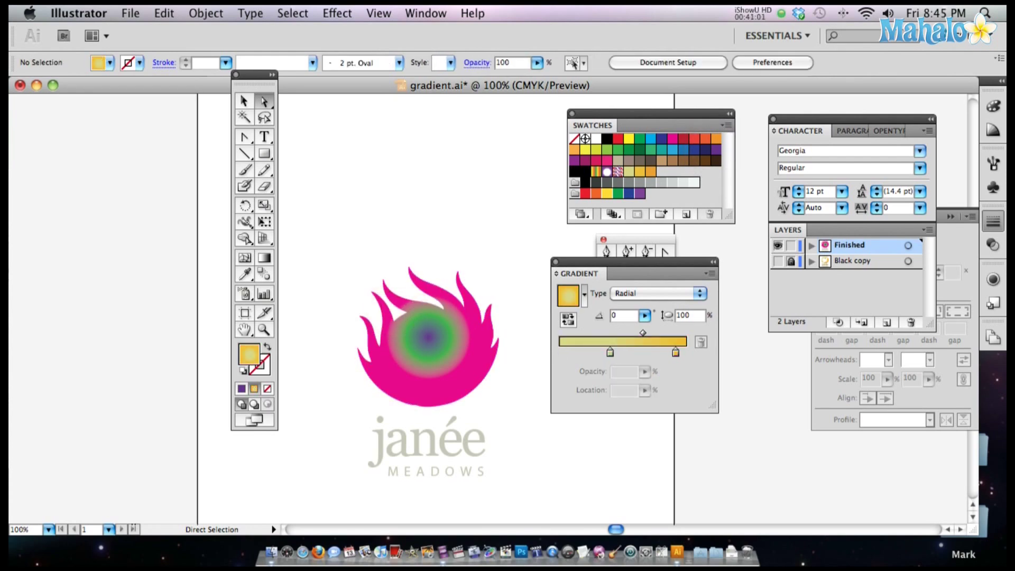
left_click(439, 336)
left_click(645, 293)
left_click(645, 293)
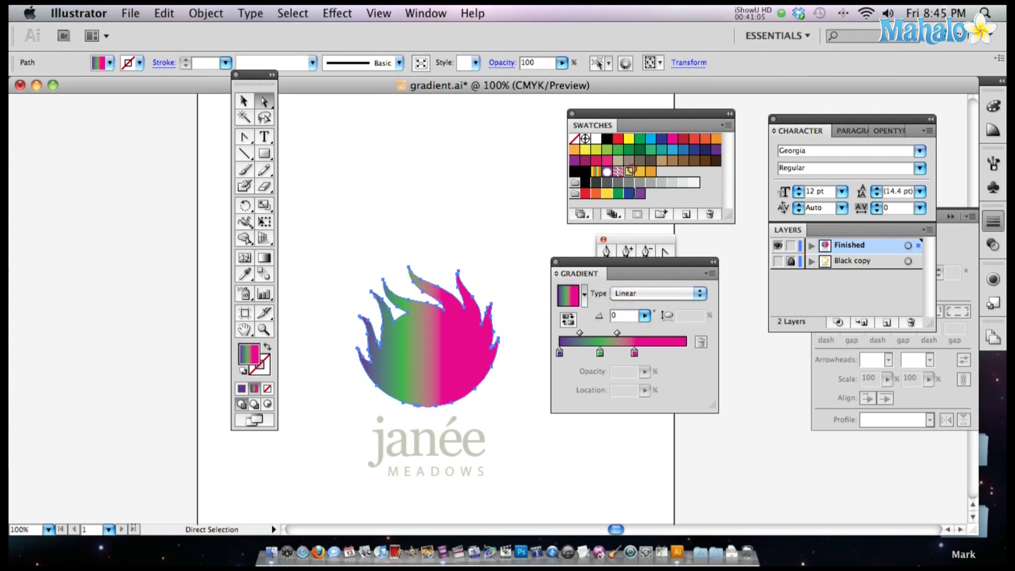
- Add a light green gradient stop, order the stops green, magenta, purple, light green, and place the magenta stop at about 39.26%
left_click_drag(631, 169, 566, 353)
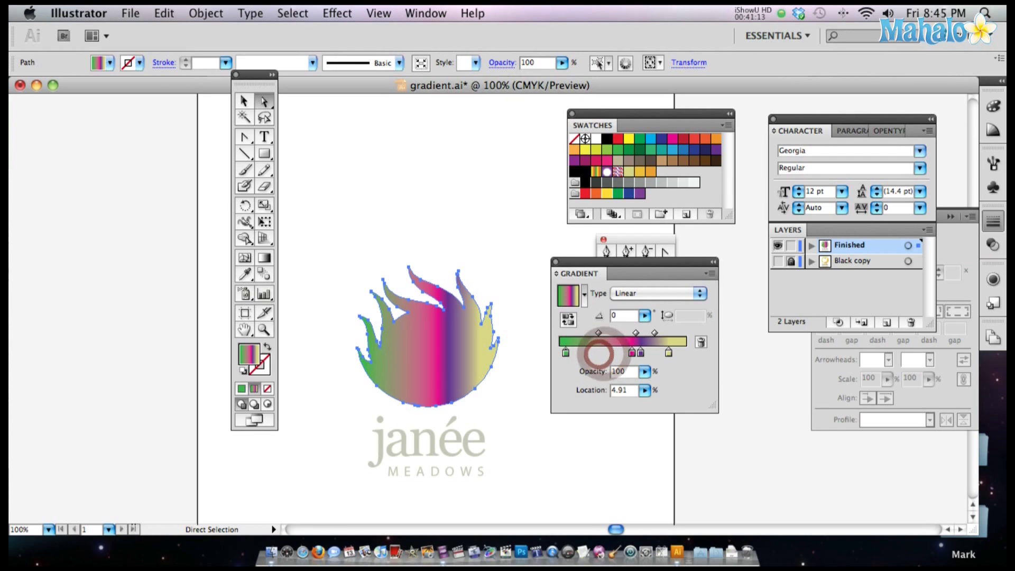
left_click_drag(632, 353, 584, 387)
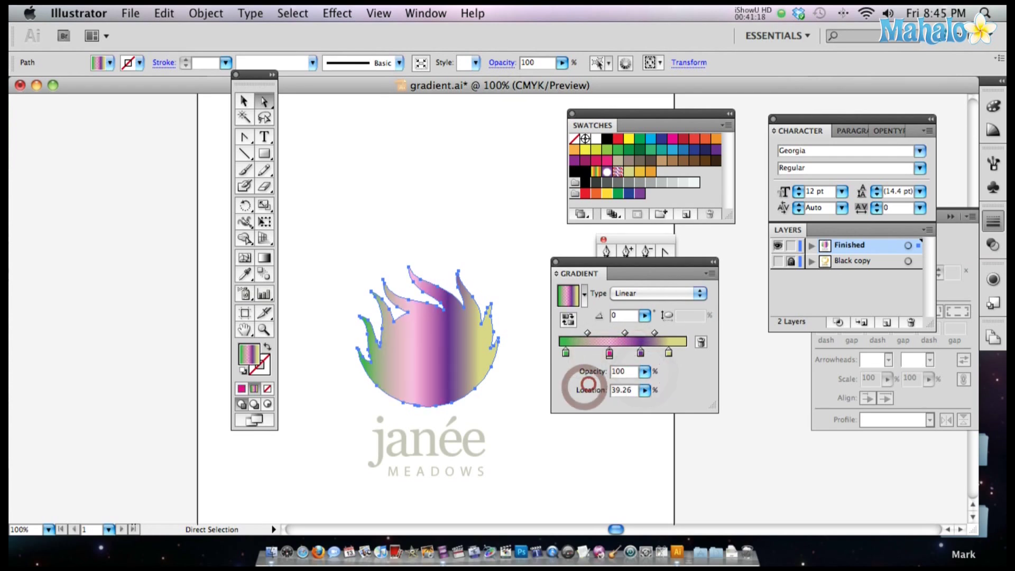
mouse_move(647, 376)
left_mouse_down()
mouse_move(634, 386)
mouse_move(578, 387)
mouse_move(643, 386)
left_mouse_up()
left_click(576, 387)
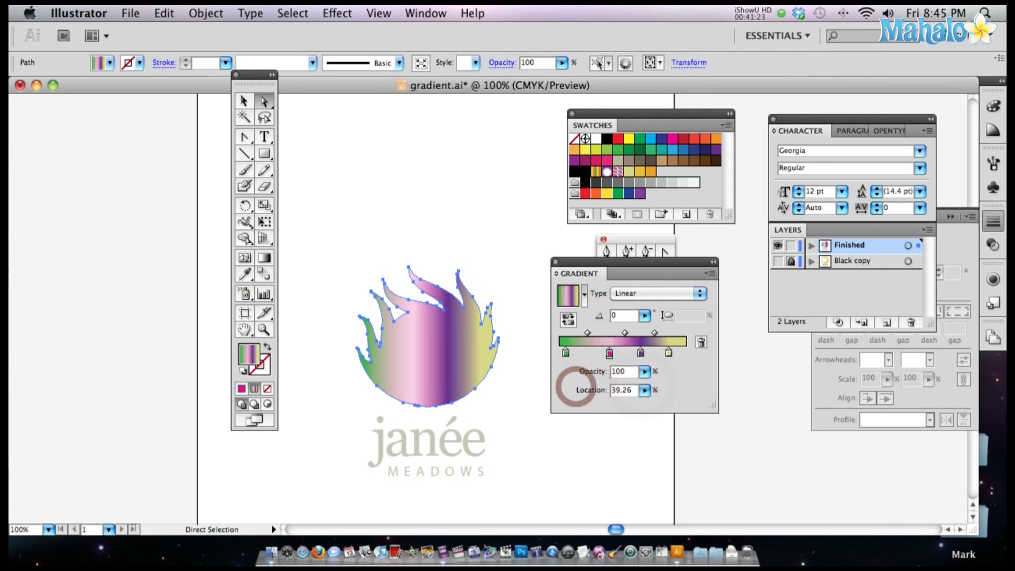
- Lower the magenta gradient stop's opacity to 0% and restore it to 100%
left_click(609, 354)
left_click(609, 353)
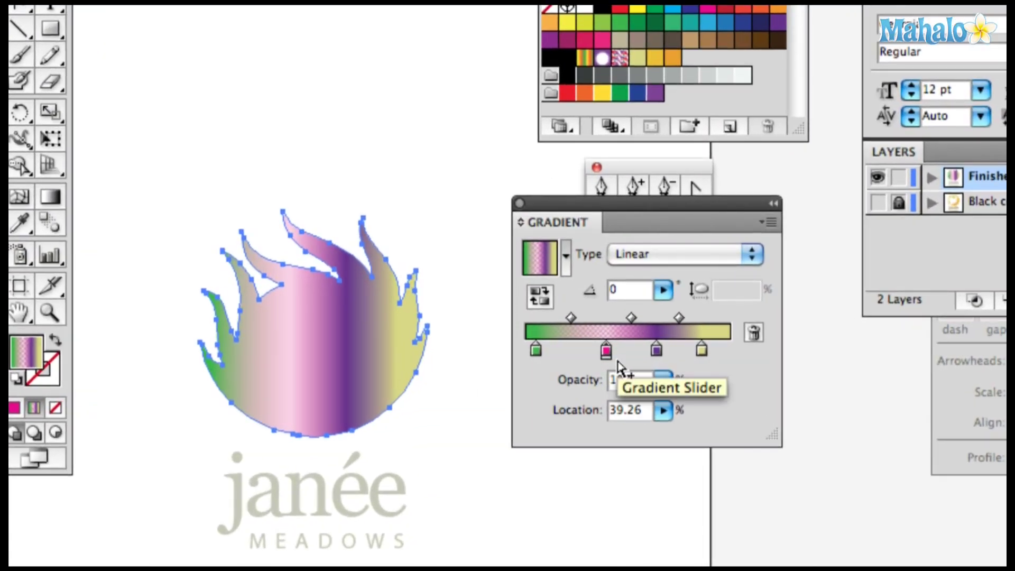
left_click(663, 380)
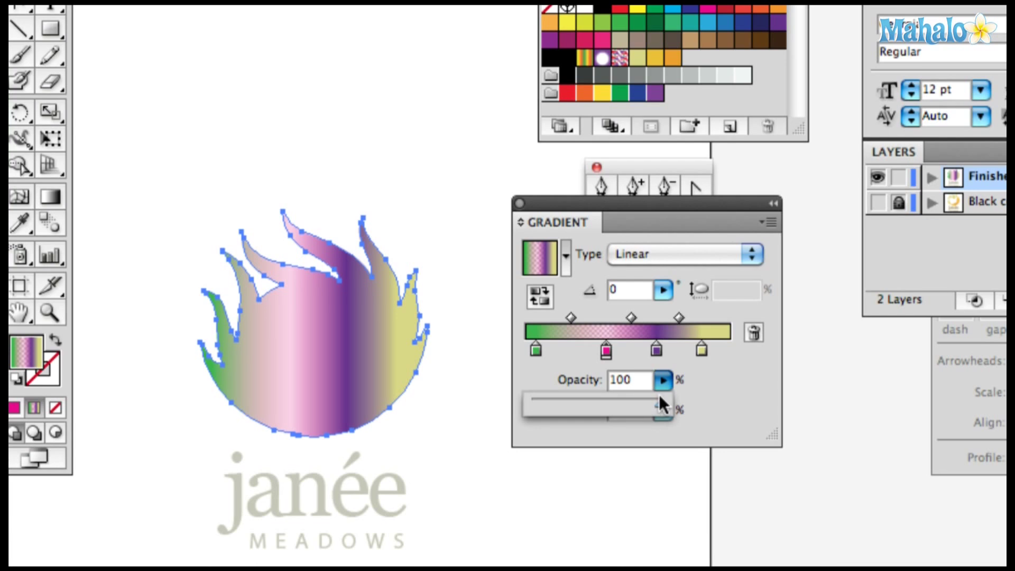
left_click_drag(659, 395, 528, 387)
left_click(663, 379)
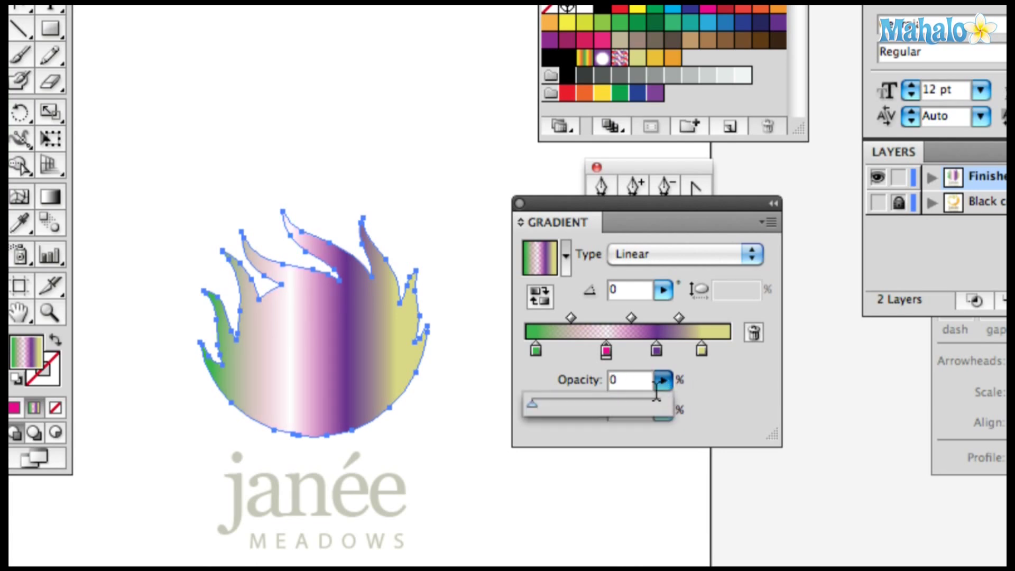
left_click_drag(719, 404, 707, 404)
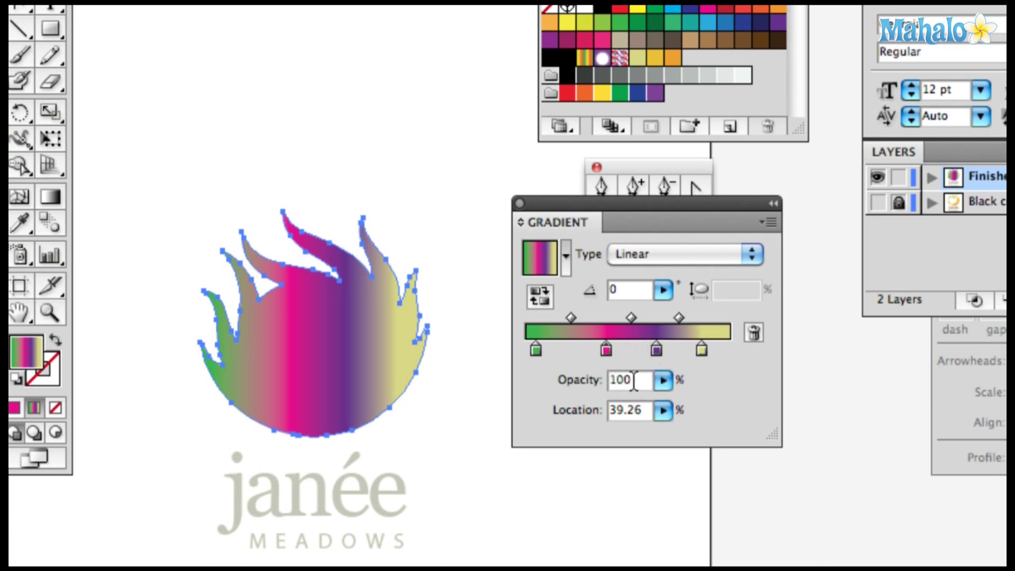
- Drop the magenta gradient stop's opacity to 0%, and raise it to 44%
left_click(661, 380)
left_click_drag(635, 406, 535, 400)
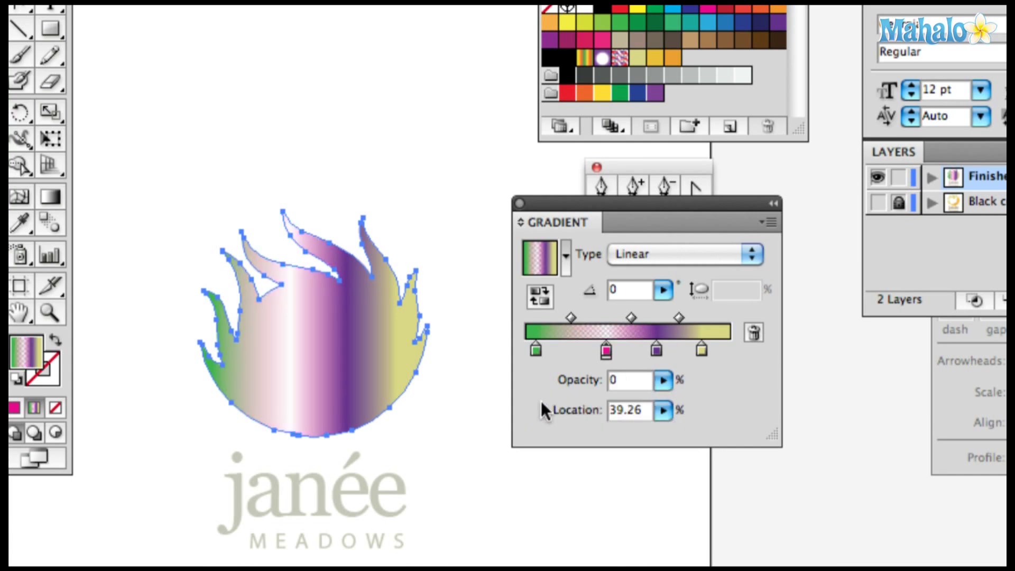
left_click(665, 382)
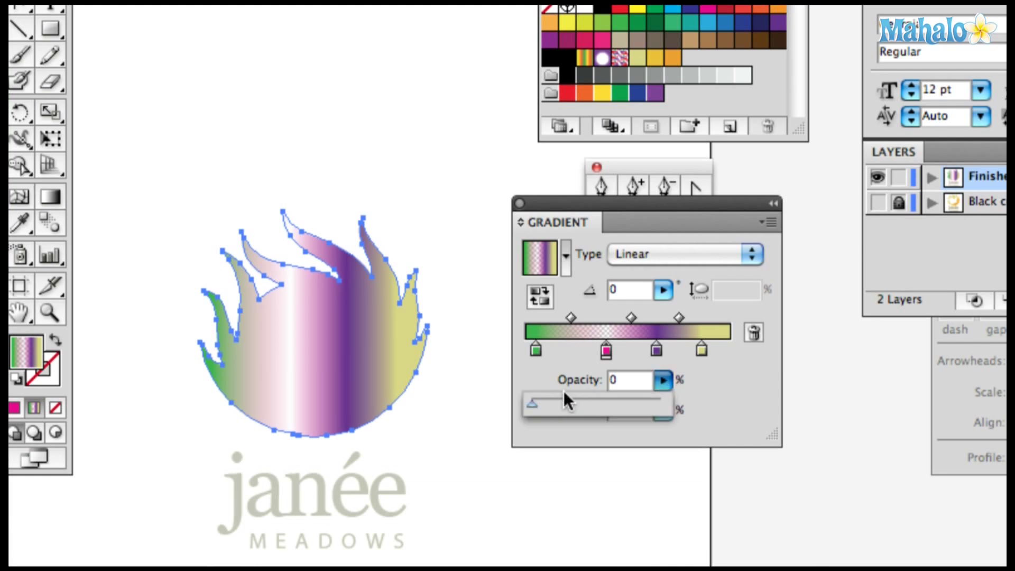
left_click_drag(533, 398, 588, 400)
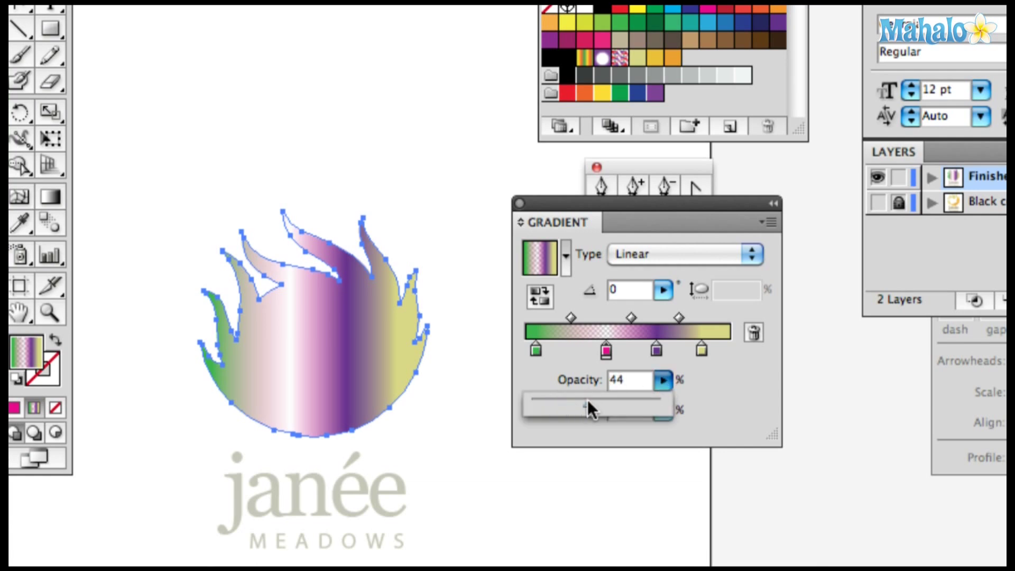
left_click(652, 351)
left_click(660, 381)
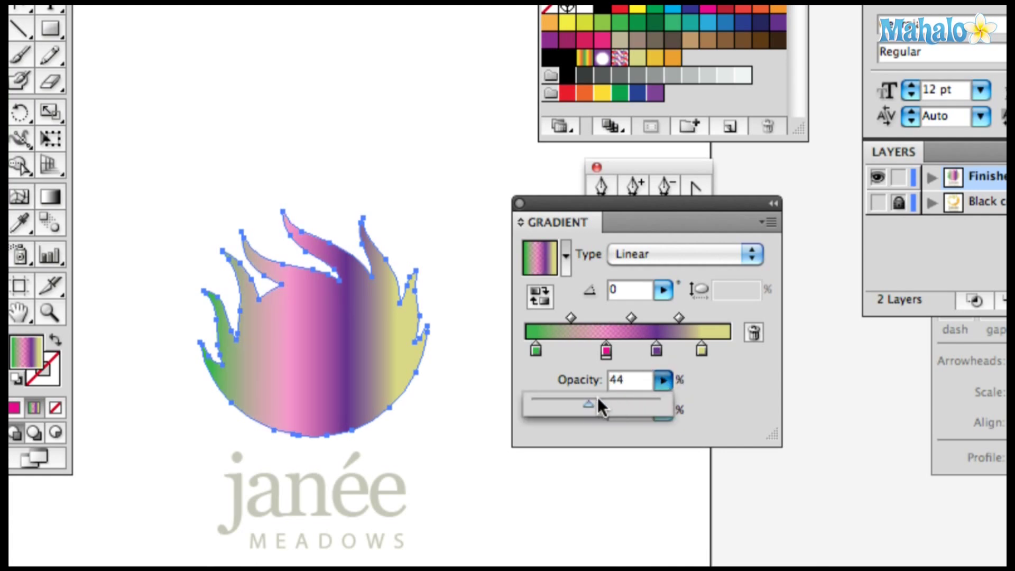